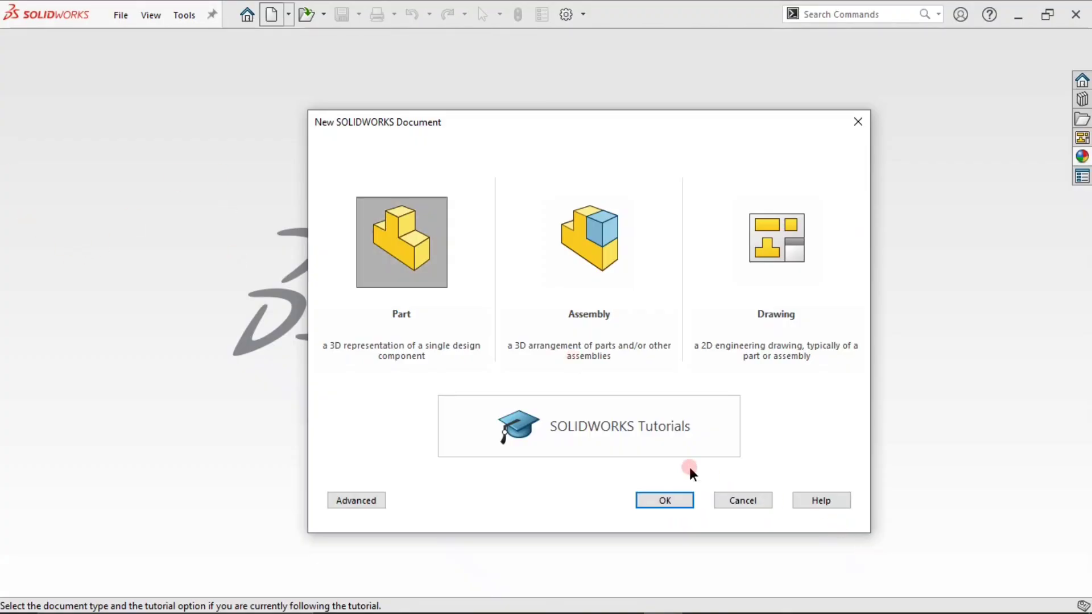
- Create a new blank part document (Part5) with the Sketch tools showing
left_click(671, 509)
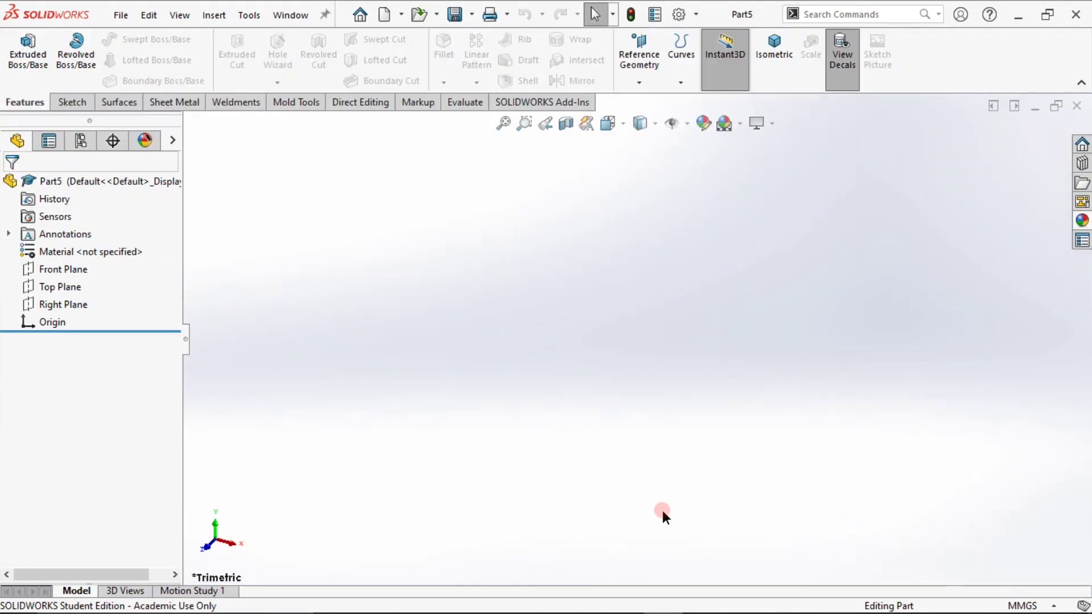
left_click(62, 104)
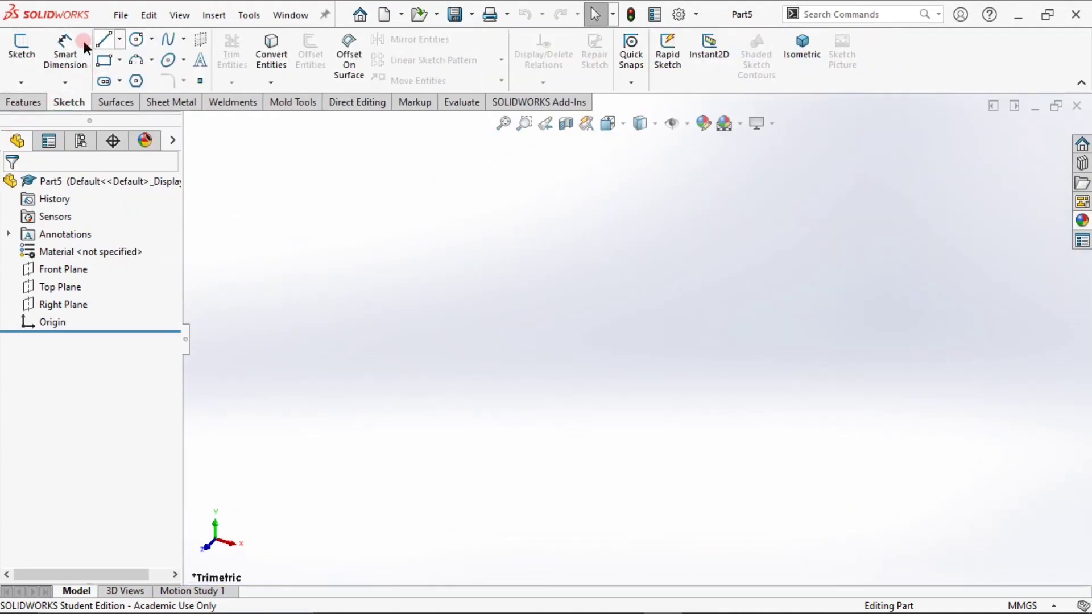
- Sketch a circle centred on the origin of the Front Plane
left_click(21, 45)
left_click(645, 227)
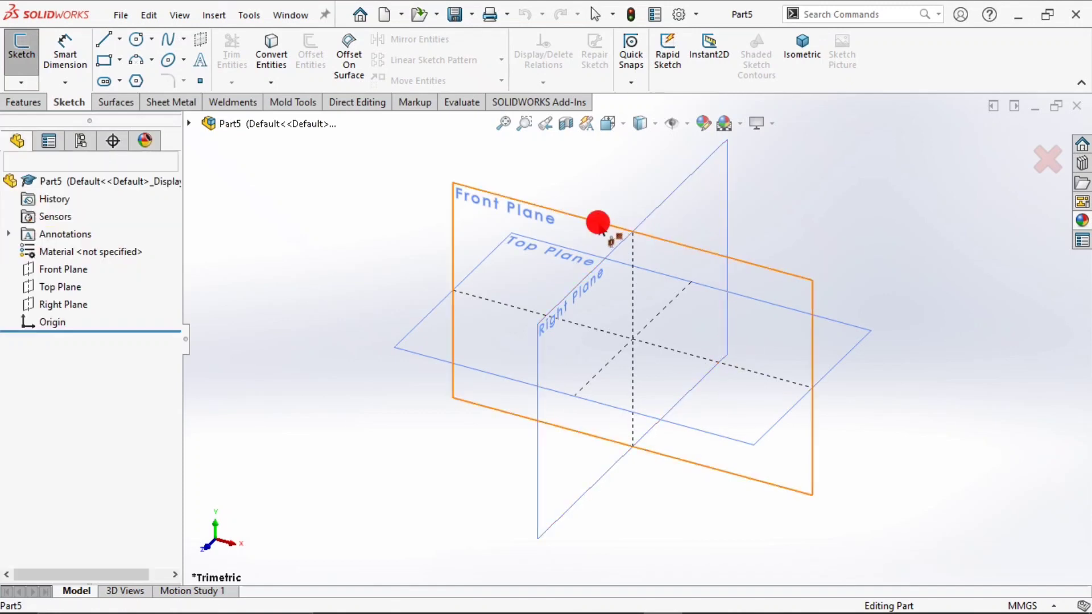
left_click(136, 39)
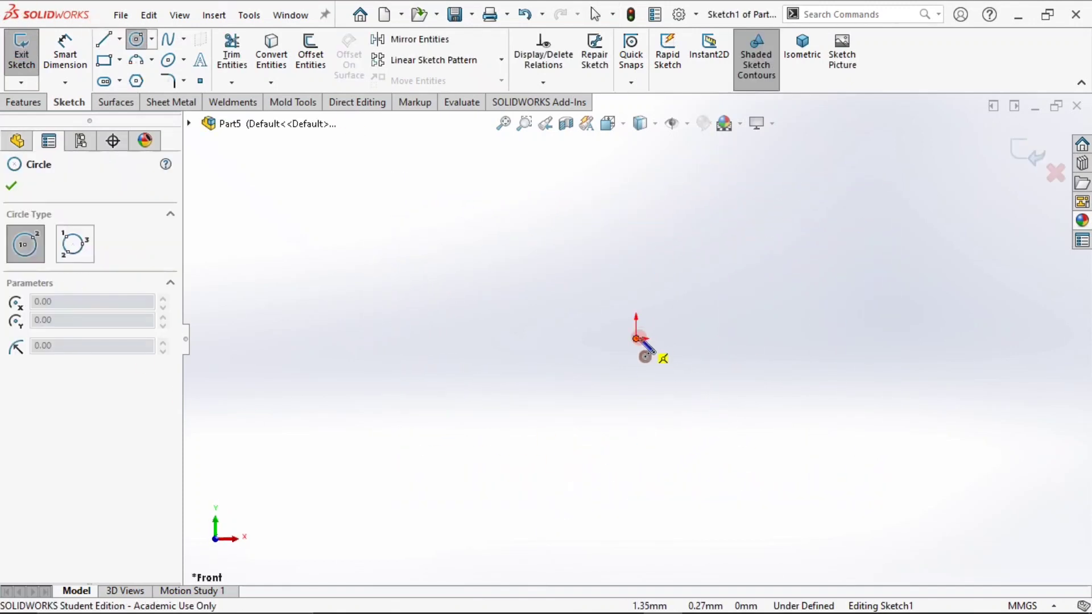
mouse_move(635, 338)
left_mouse_down()
mouse_move(664, 331)
mouse_move(672, 307)
left_mouse_up()
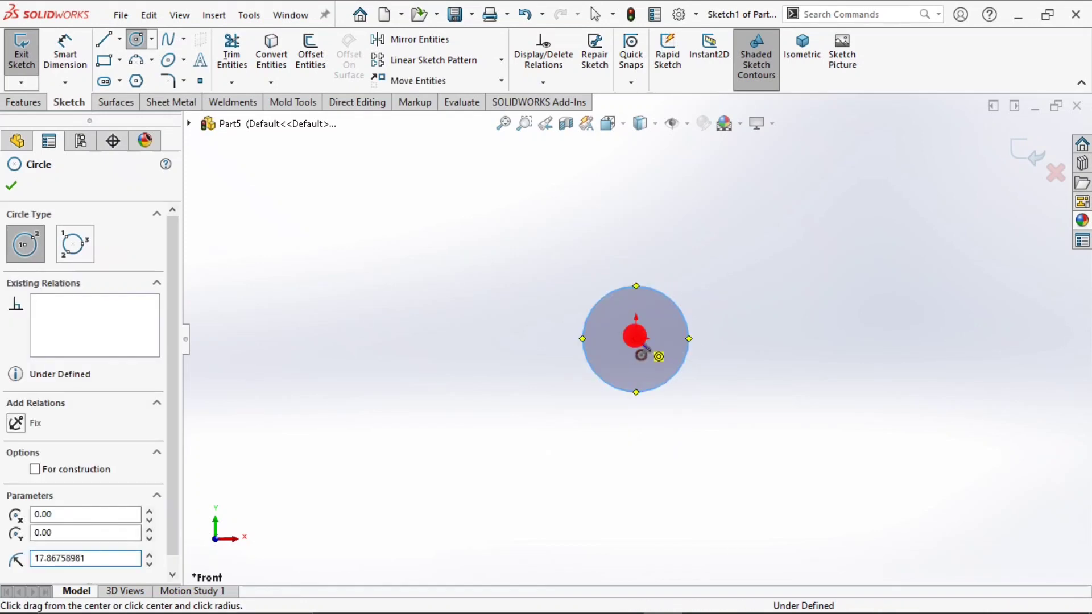
left_click(635, 339)
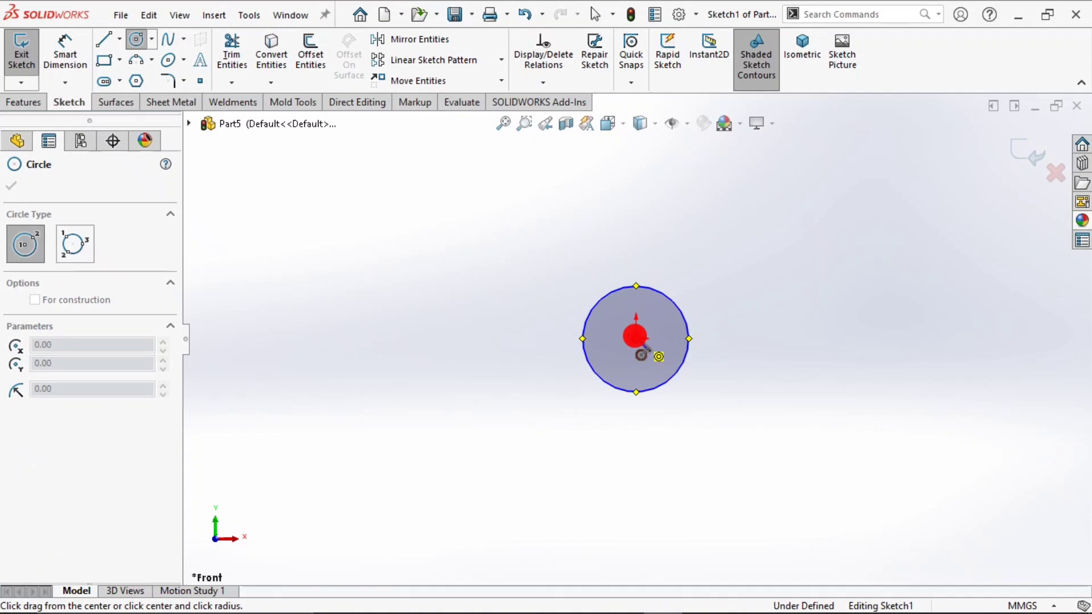
key("Escape")
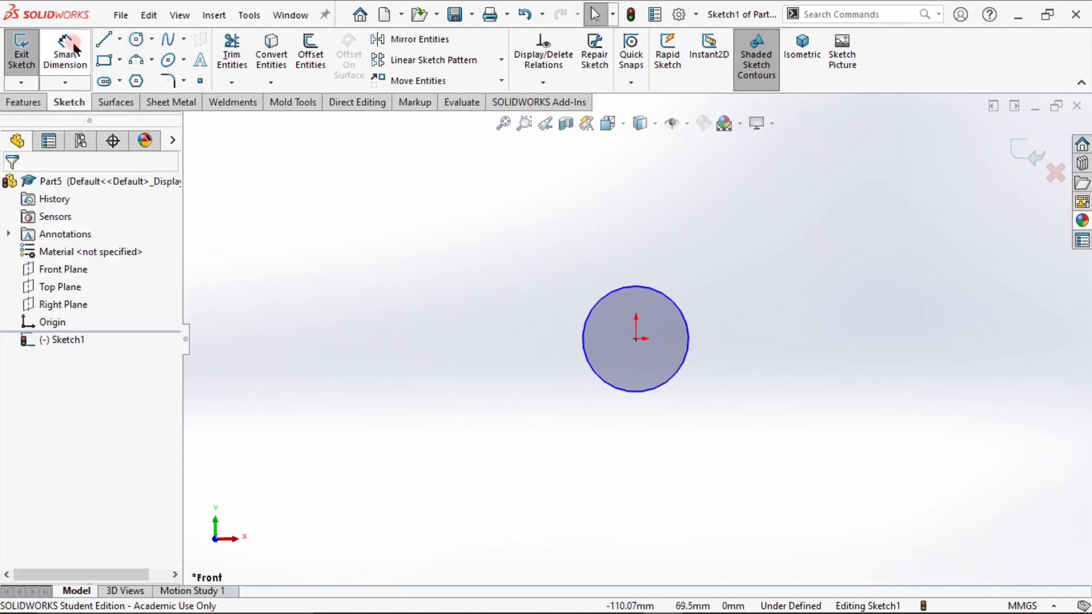
- Dimension the circle's diameter to 50 mm
left_click(65, 54)
left_click(708, 336)
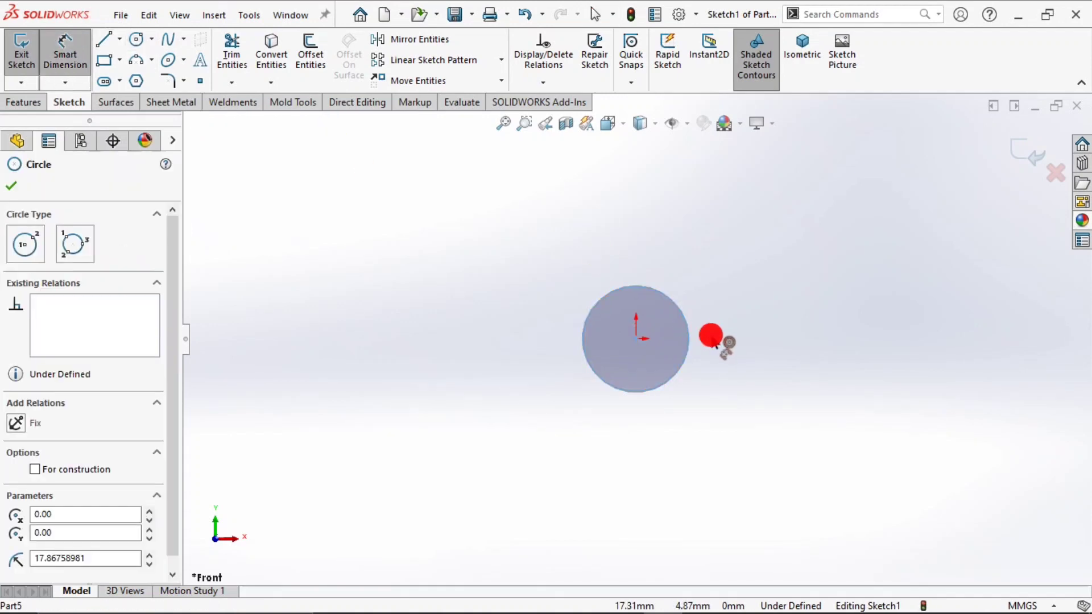
left_click(741, 341)
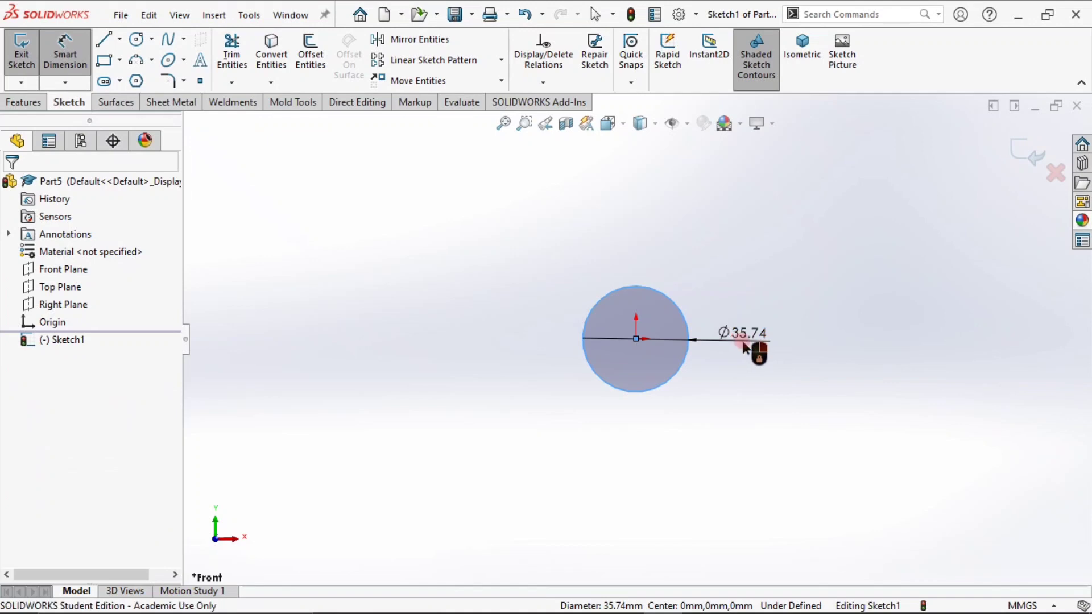
left_click(742, 341)
type("50")
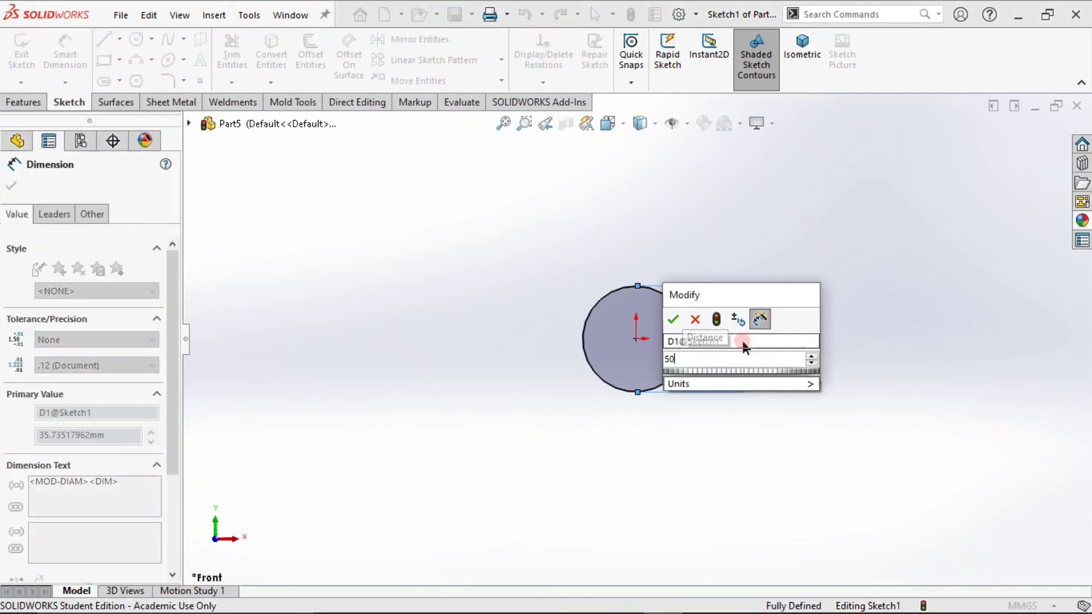
key("Return")
key("Escape")
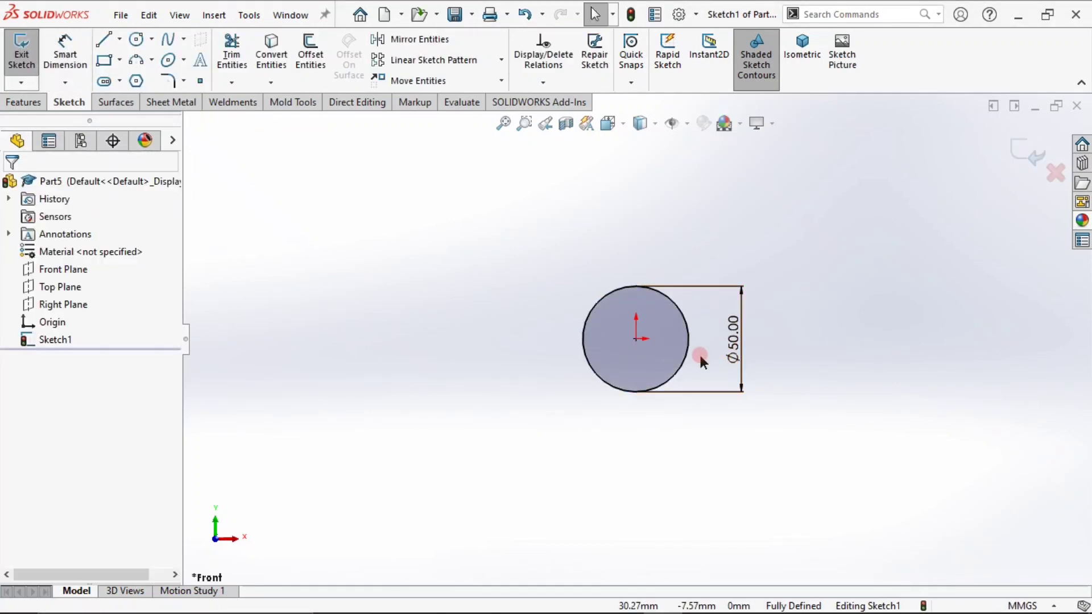
- Draw a vertical line from the circle's top quadrant to its bottom quadrant
left_click(104, 38)
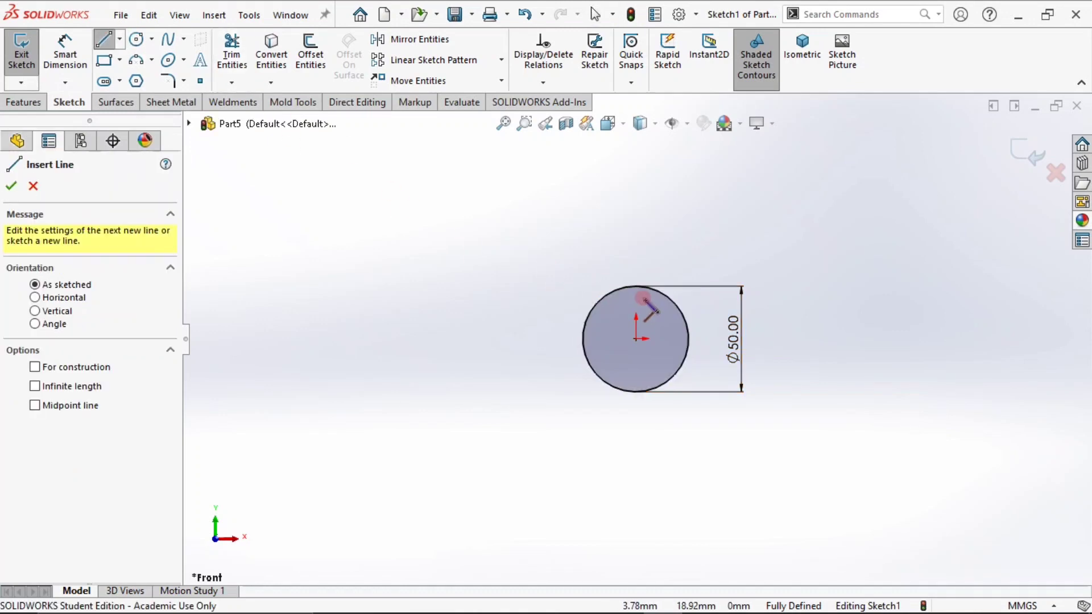
left_click(636, 286)
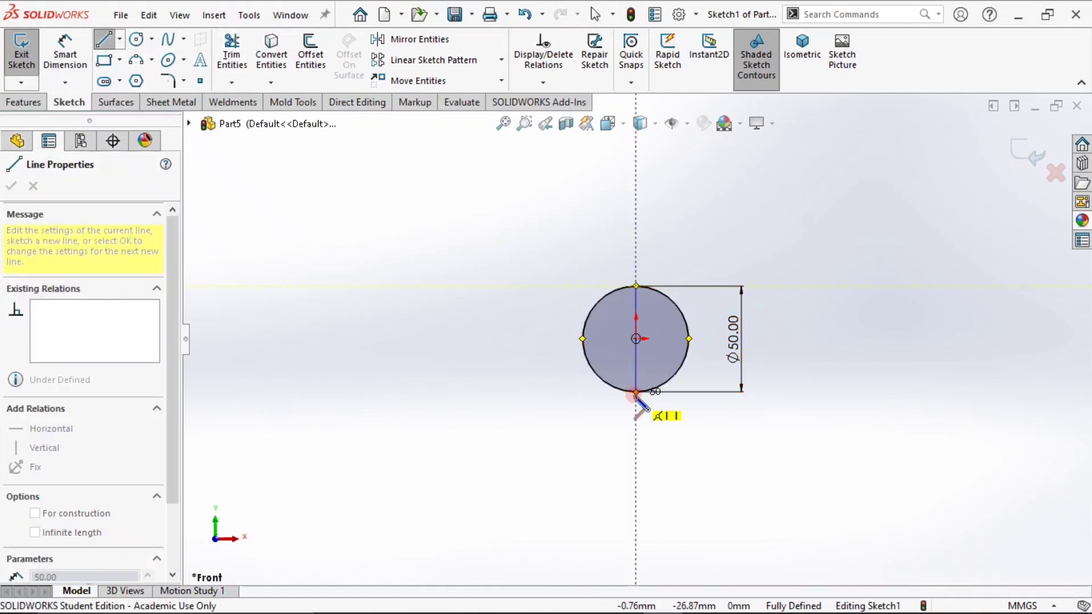
left_click(635, 392)
key("Escape")
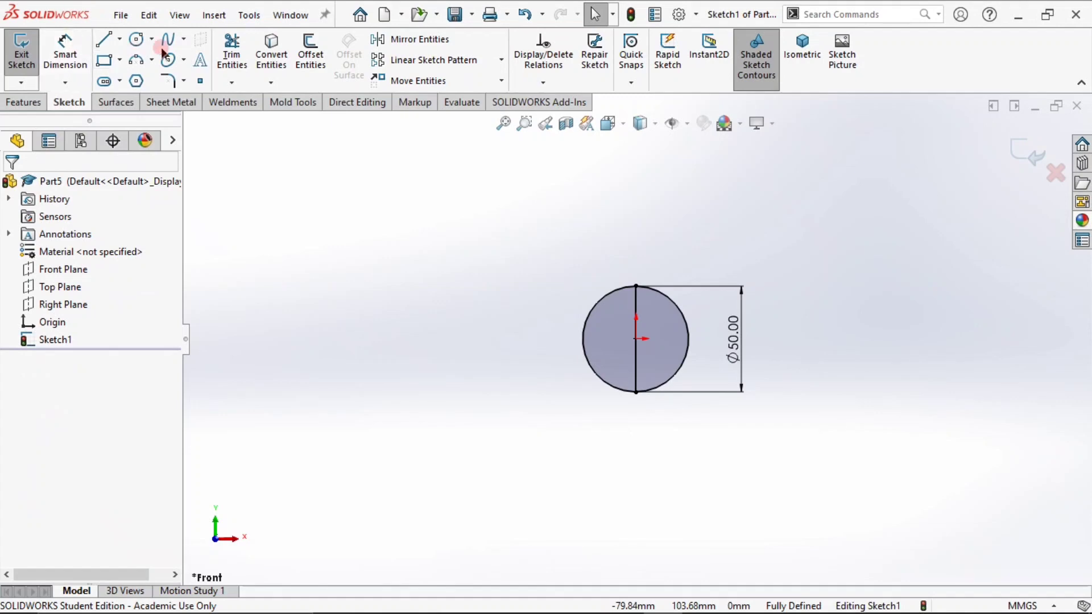
- Power-trim away the circle's left arc, leaving a semicircle
left_click(231, 51)
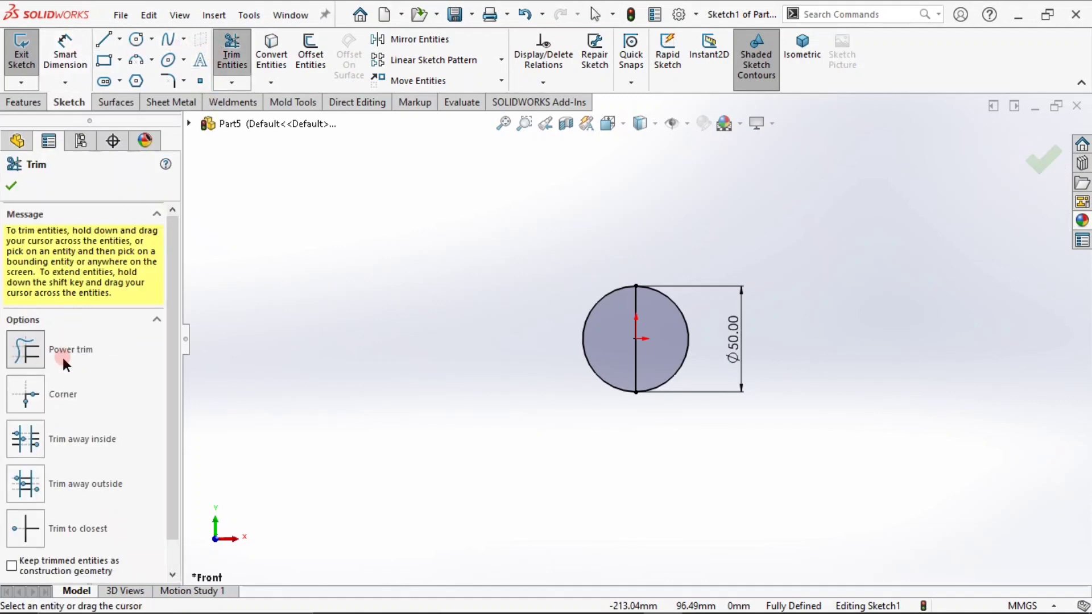
left_click(62, 356)
left_click_drag(629, 264, 597, 304)
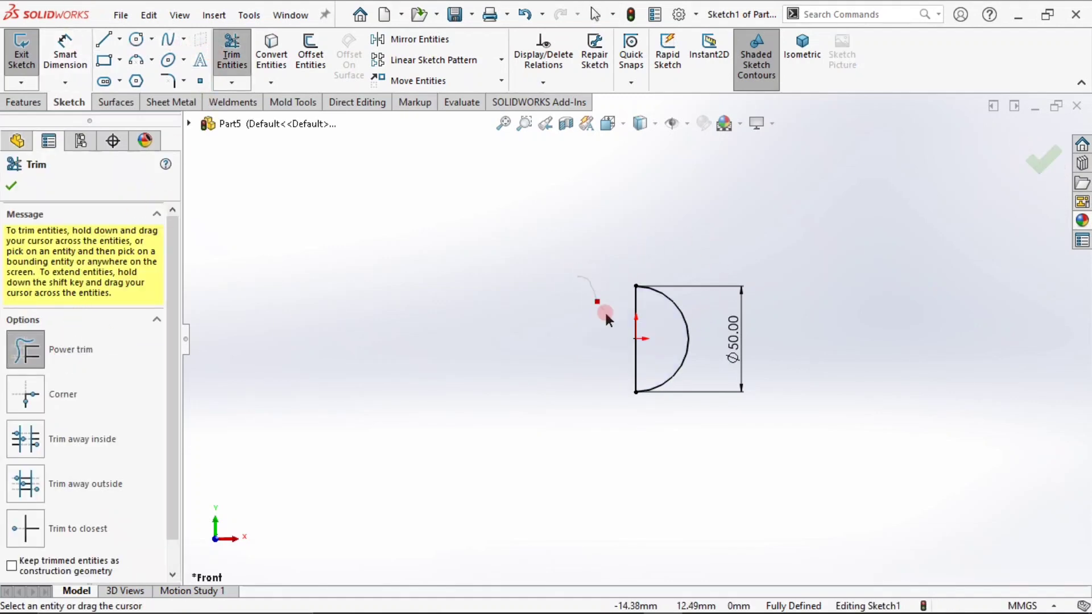
left_click(9, 191)
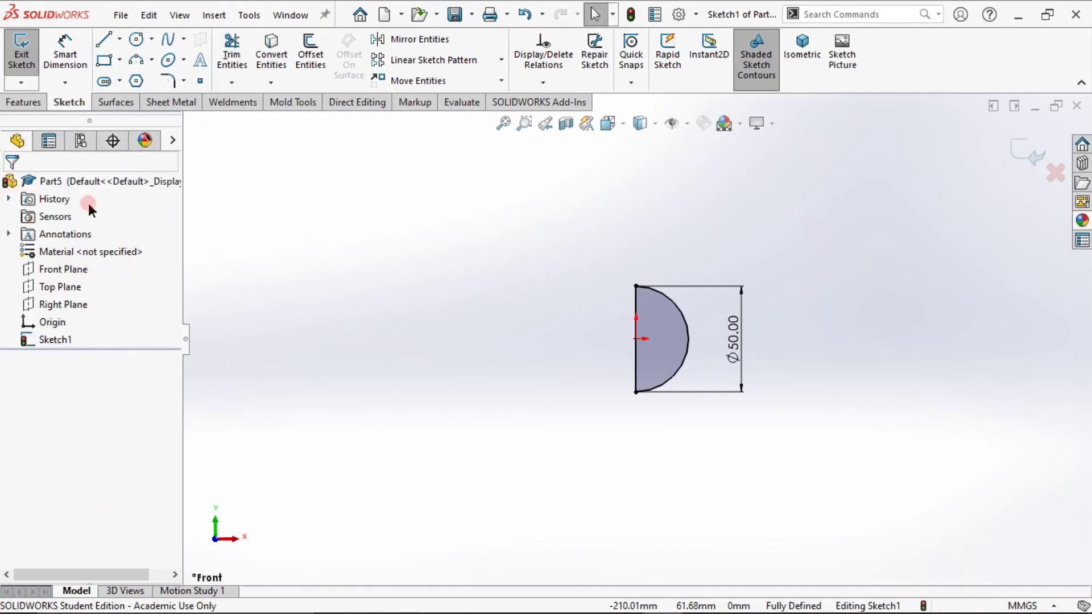
scroll(881, 406, "down", 2)
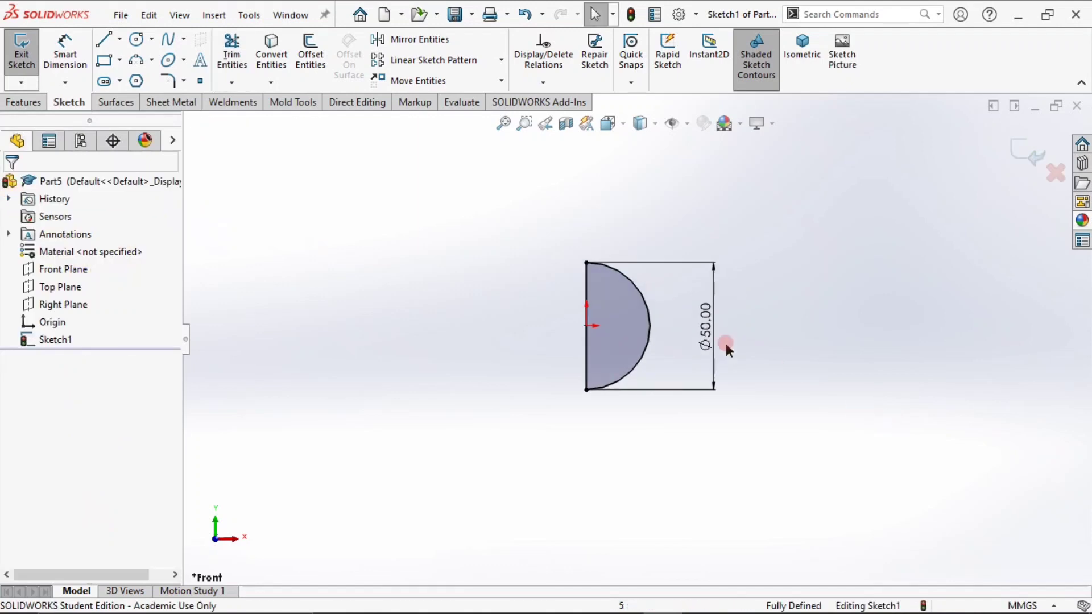
- Revolve the semicircle 360° about its vertical edge into a solid sphere
left_click(25, 102)
left_click(68, 64)
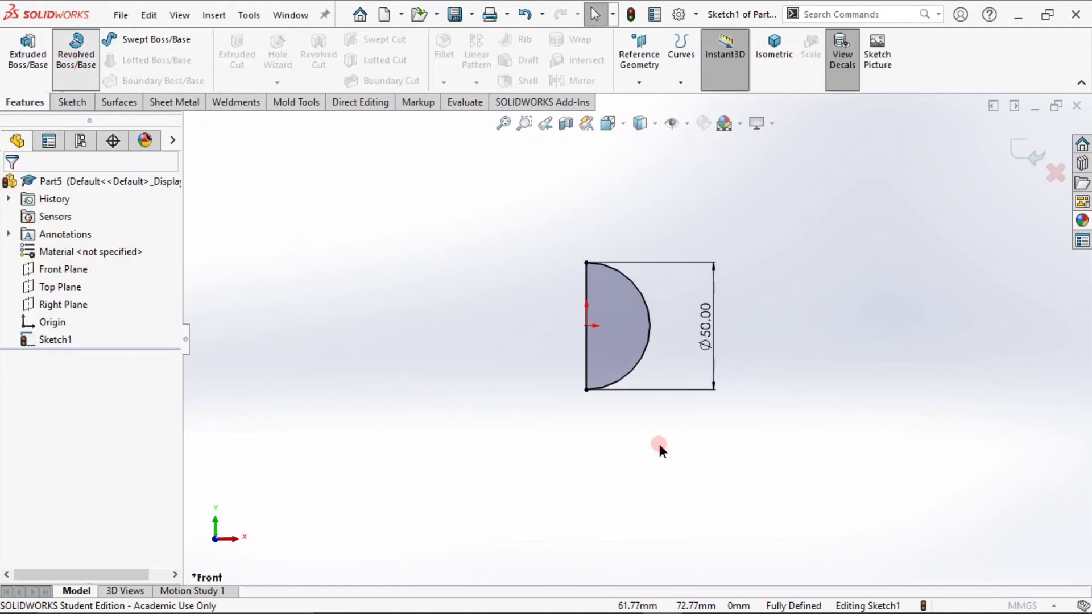
left_click(469, 340)
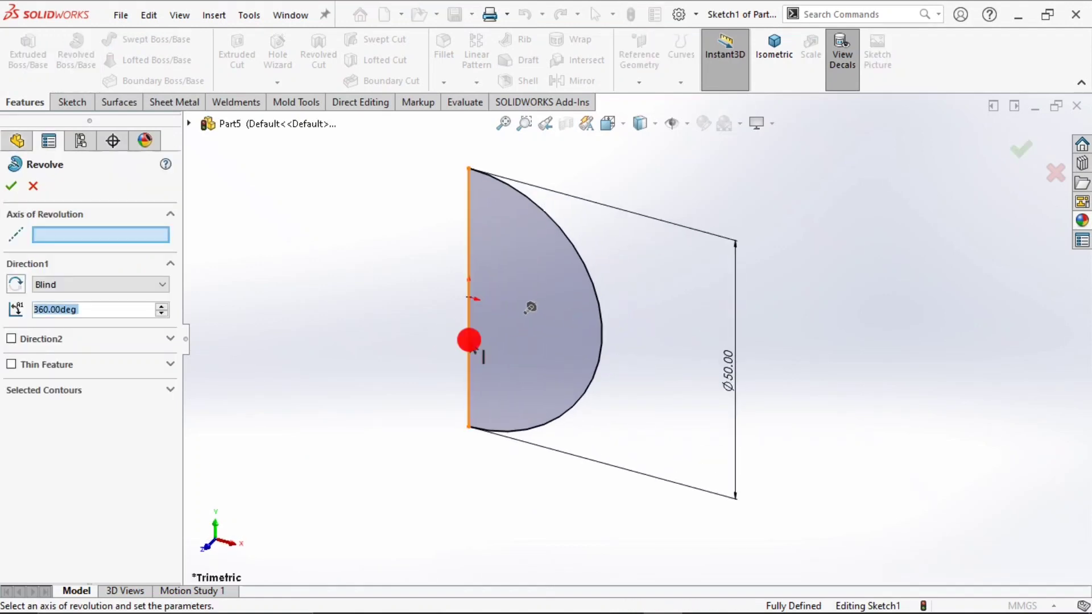
left_click(13, 186)
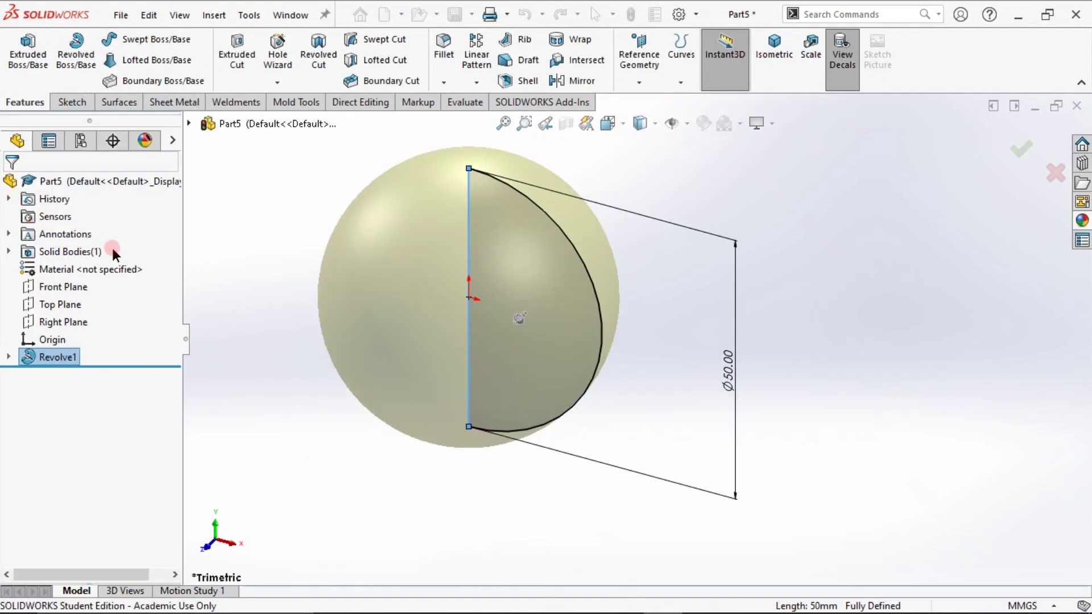
left_click(916, 286)
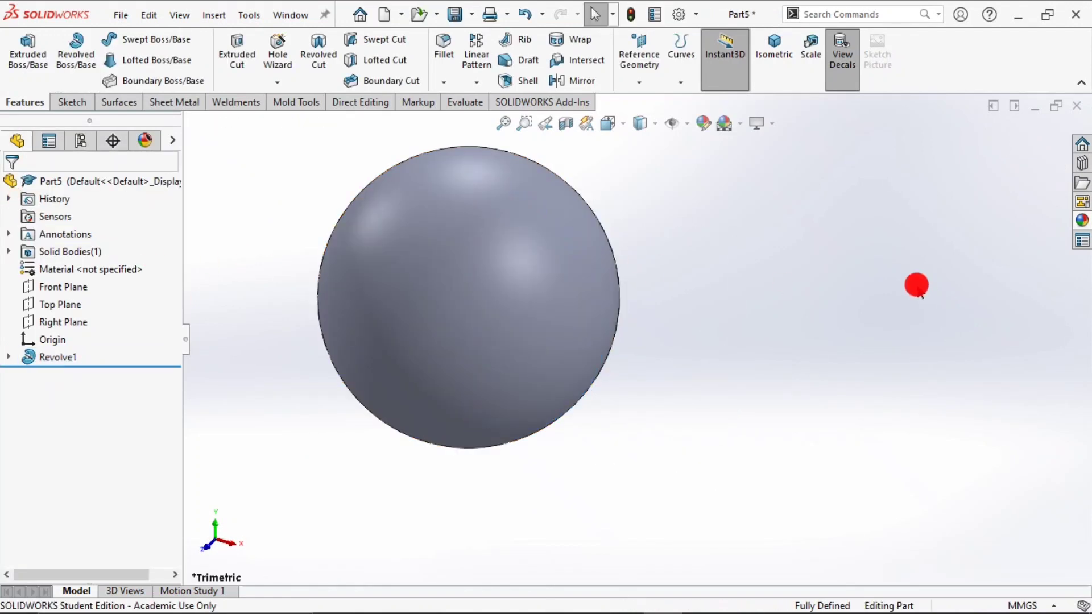
- Show the sphere in isometric view with the Plain White scene
left_click(774, 74)
left_click(744, 123)
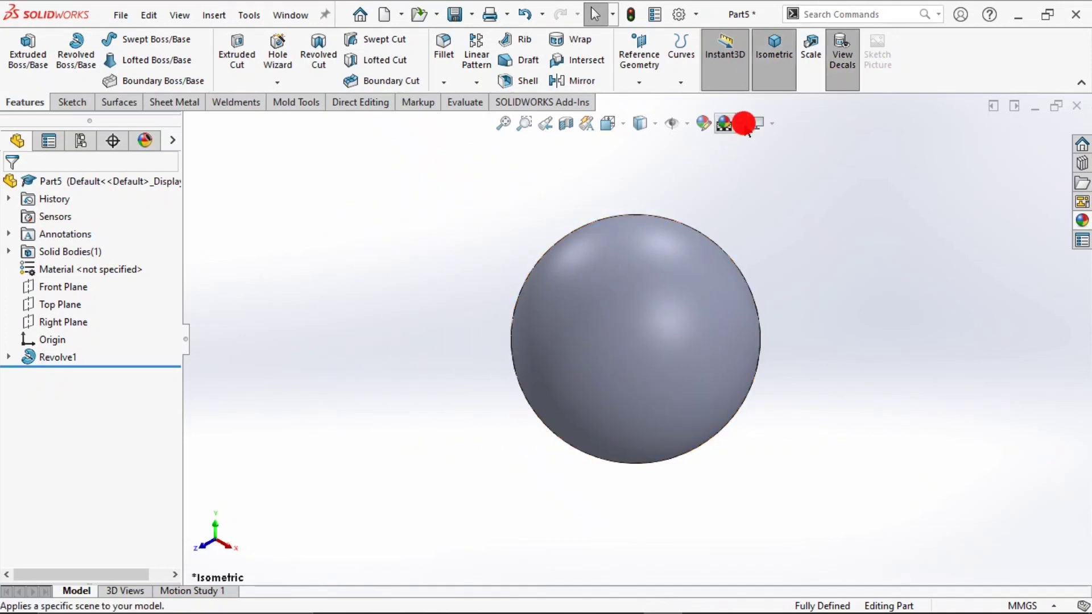
left_click(746, 165)
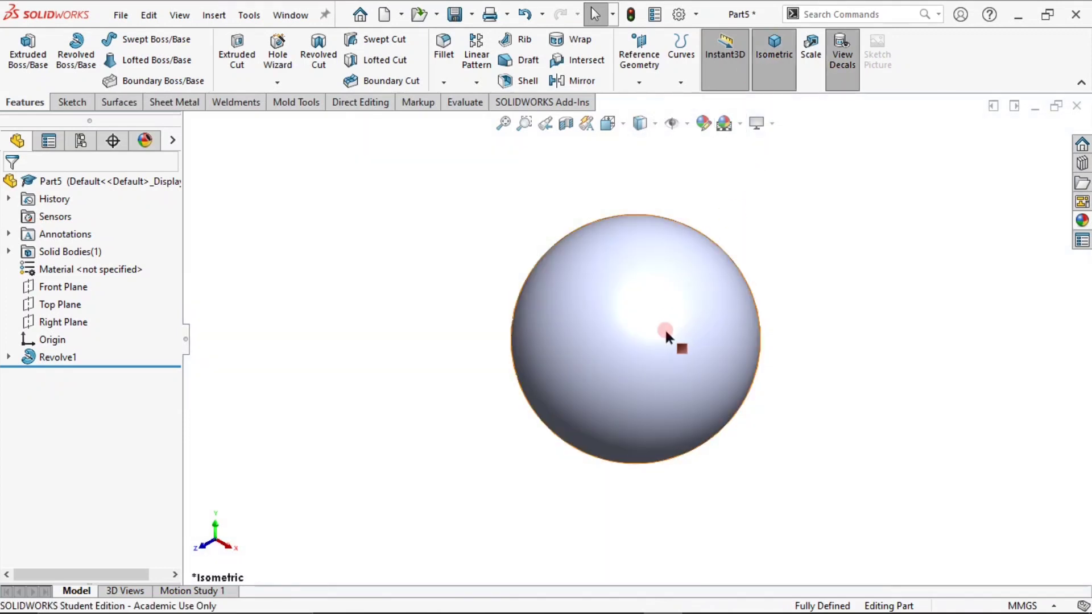
scroll(665, 332, "down", 2)
left_click(65, 288)
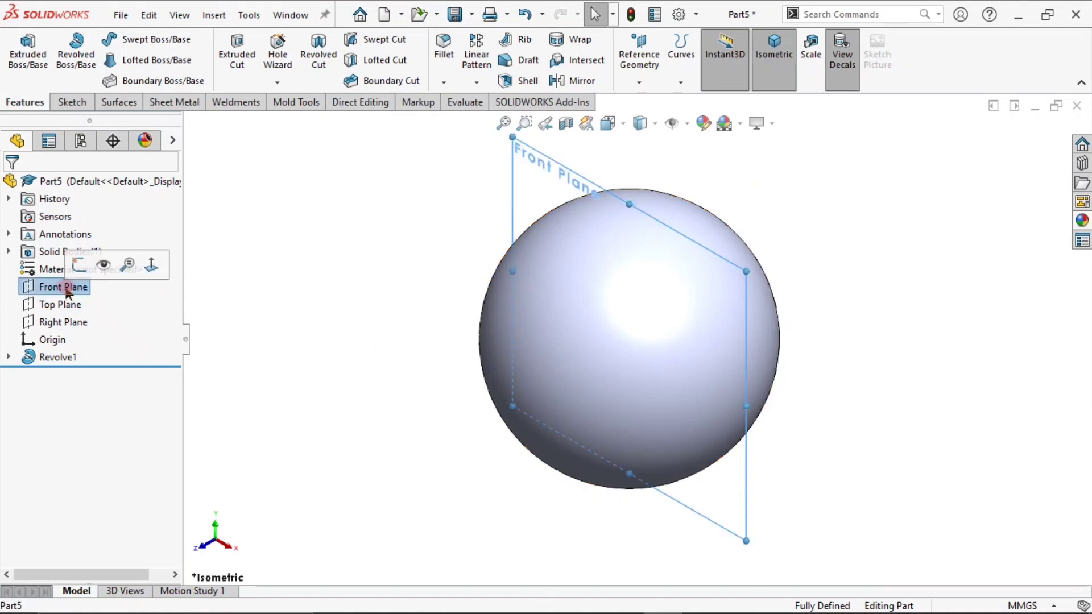
- Start Sketch2 on the Front Plane and draw a horizontal line across the sphere, just above centre
left_click(89, 269)
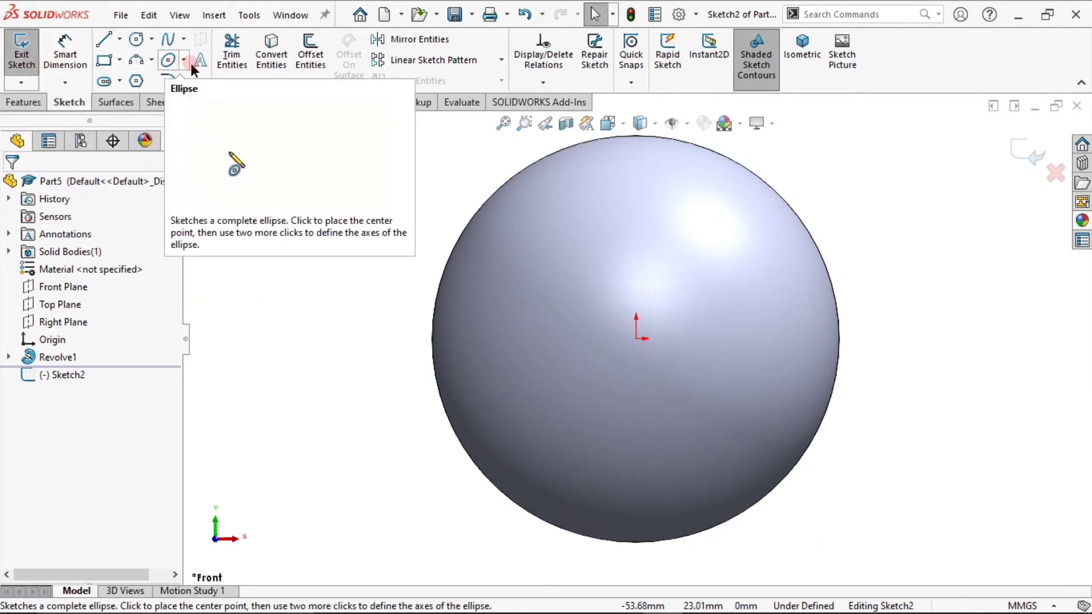
left_click(103, 44)
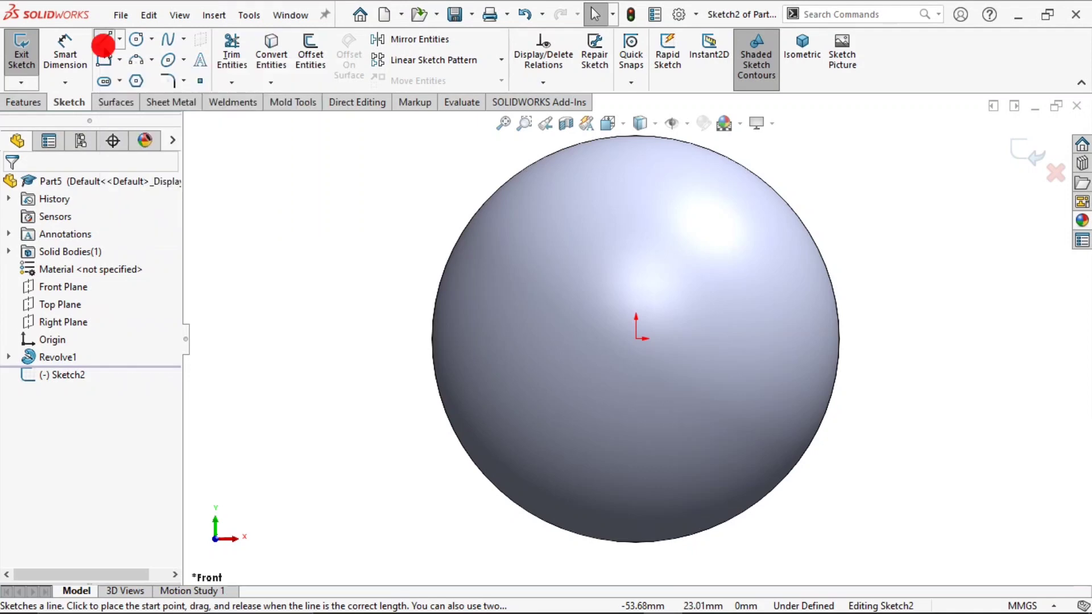
left_click(426, 334)
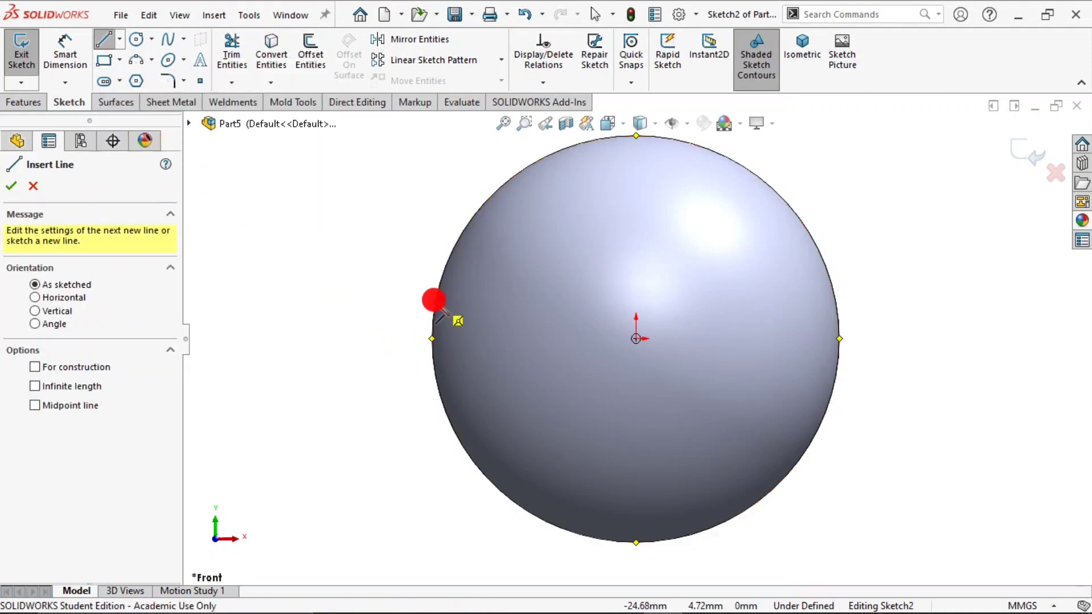
left_click(799, 223)
key("Escape")
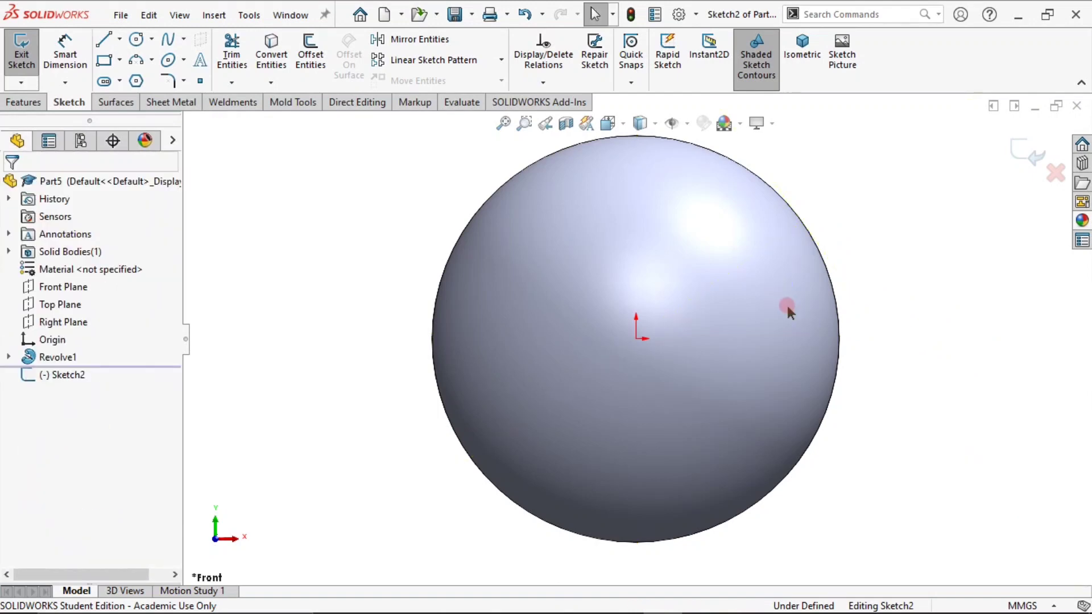
left_click(107, 41)
left_click(455, 322)
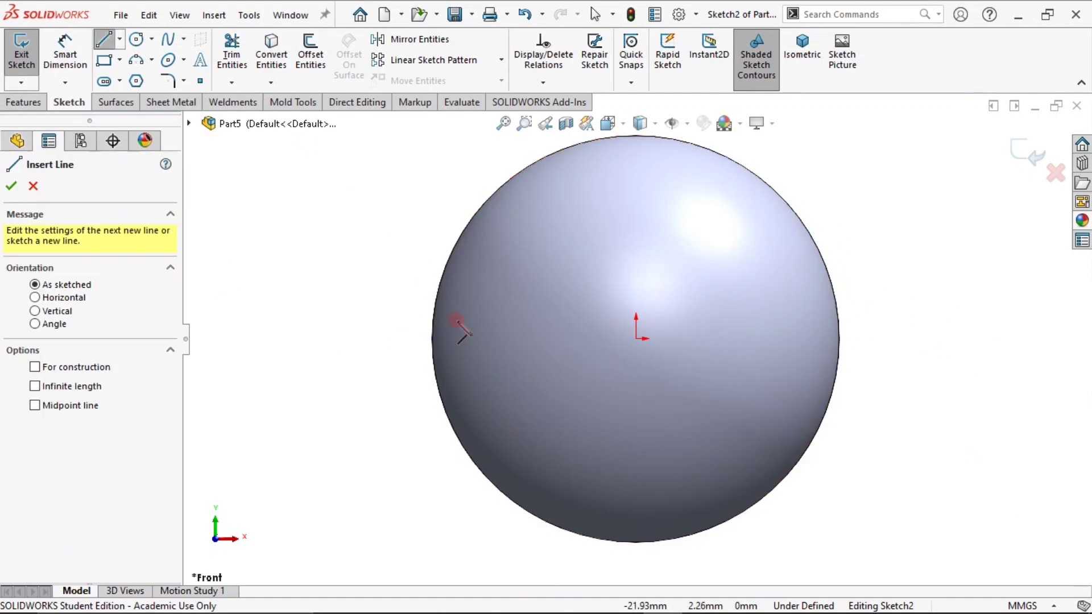
left_click(459, 308)
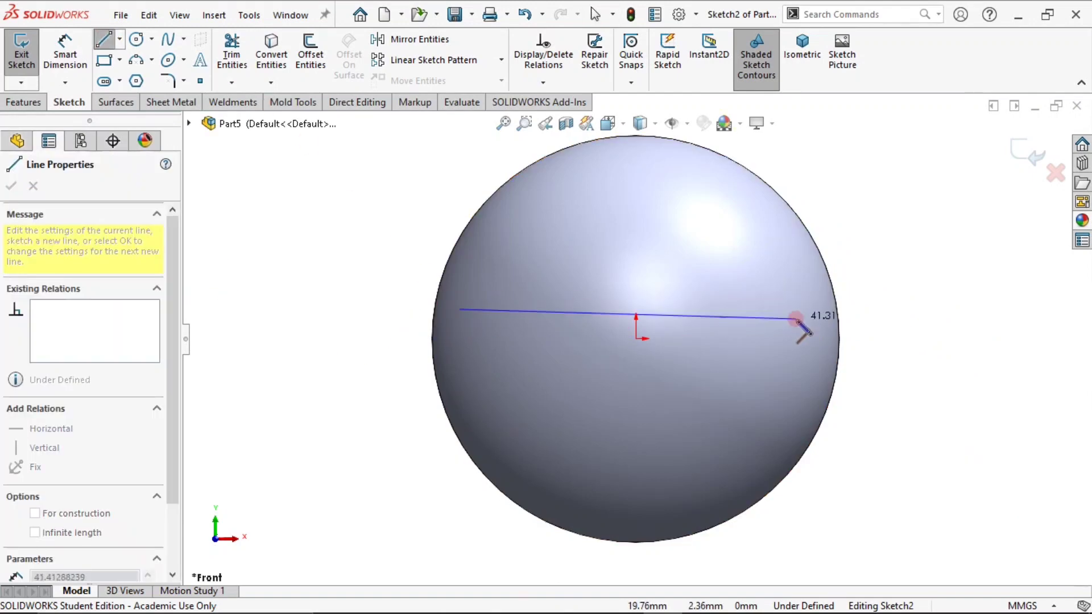
left_click(813, 309)
key("Escape")
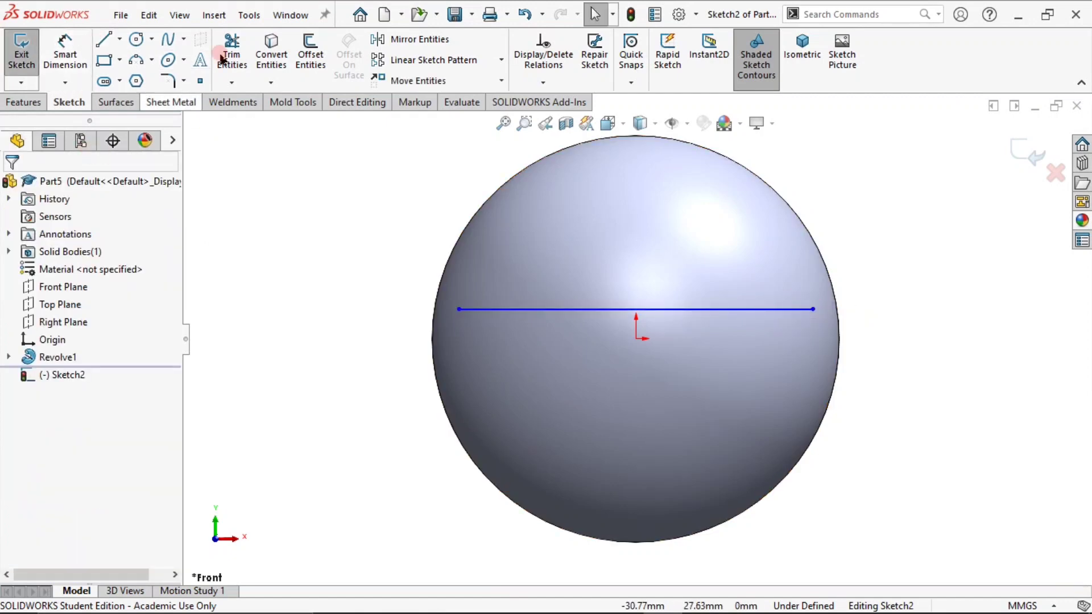
- Add bold italic sketch text 'HAPPY DIWALI' over '2022' along the horizontal line
left_click(201, 60)
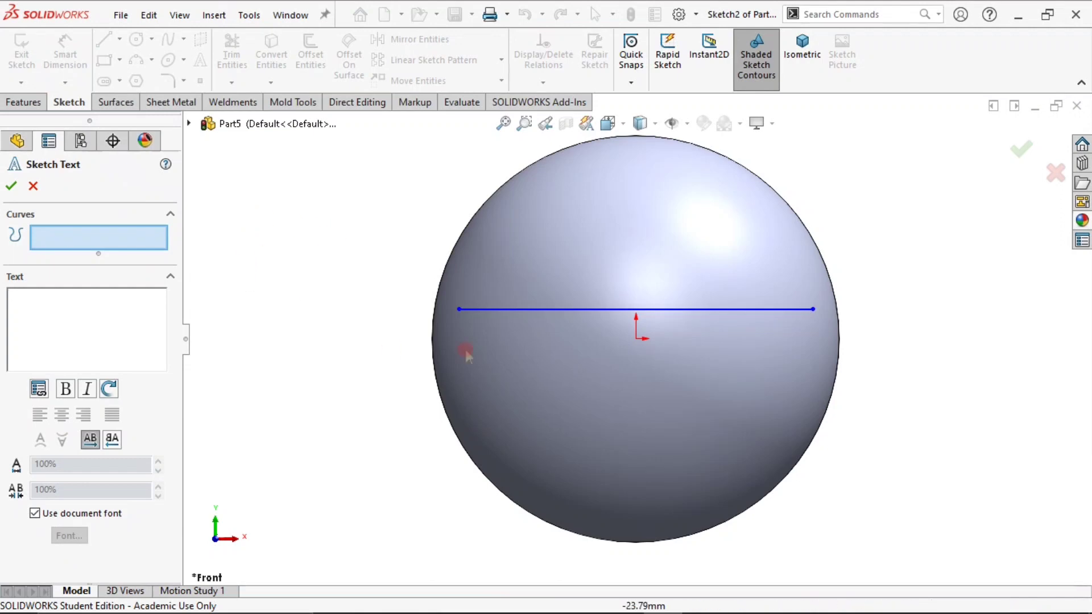
left_click(503, 316)
type("HA")
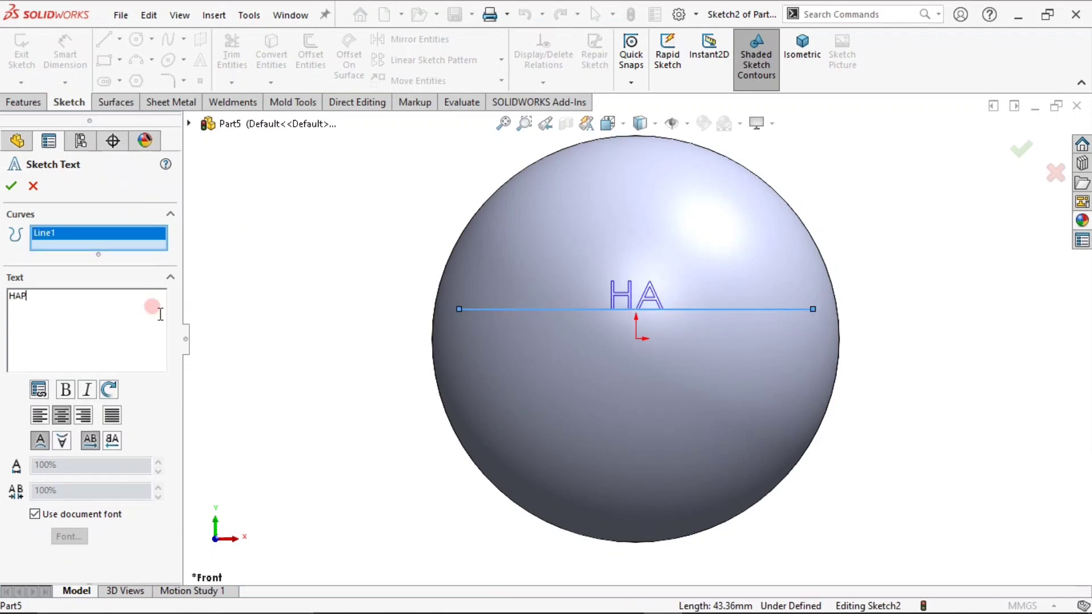
type("PY DIWAL")
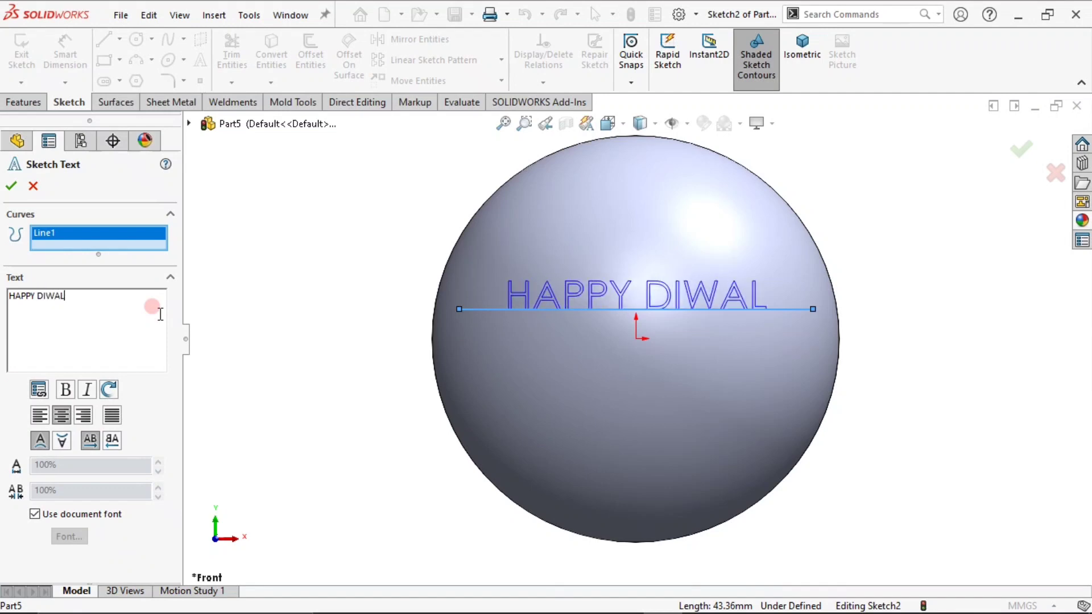
type("I ")
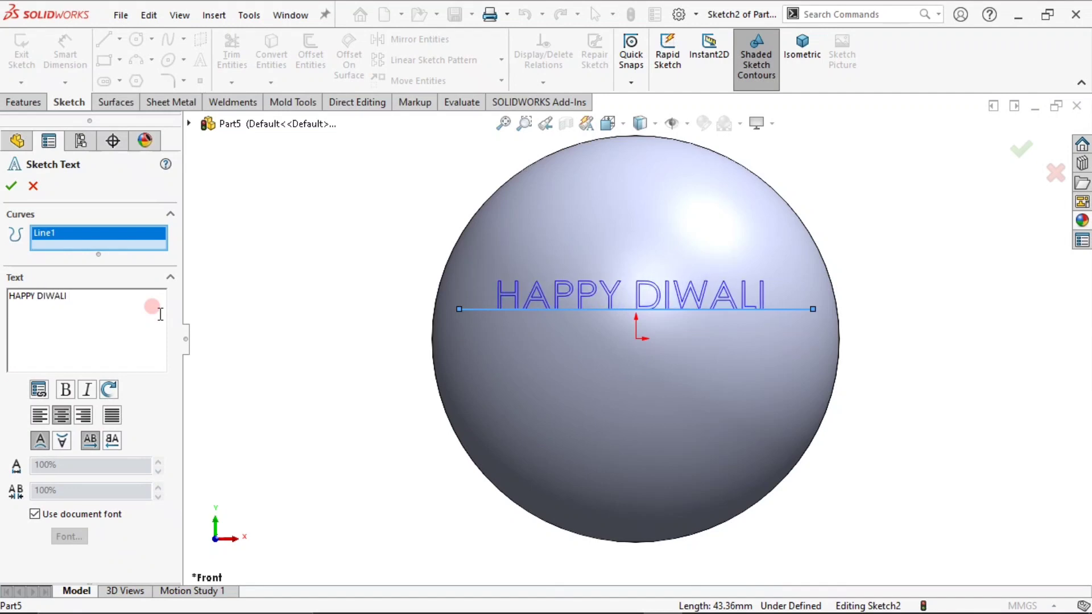
type("2022")
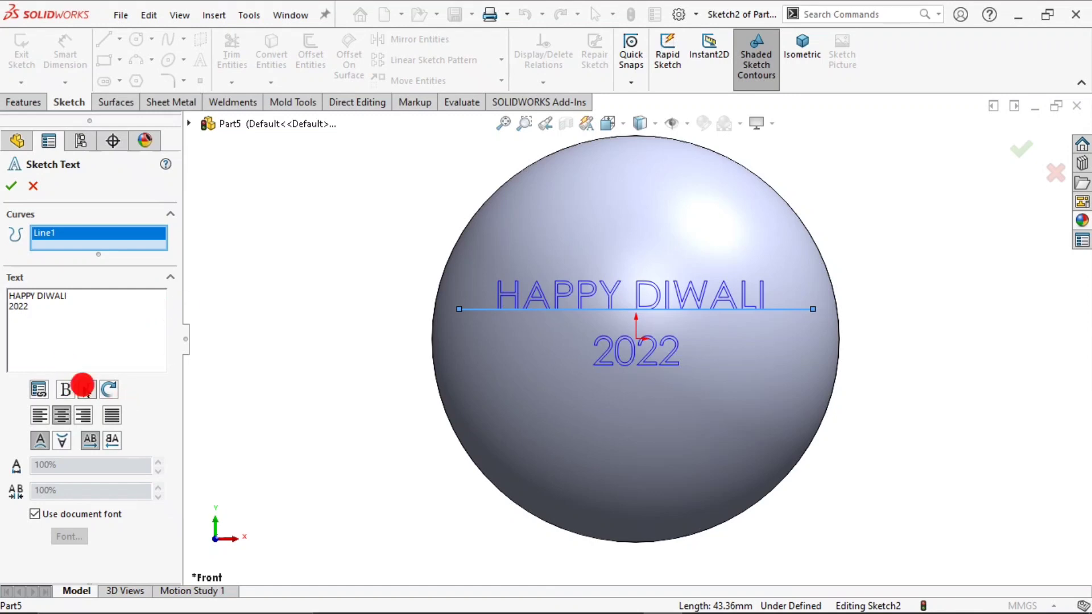
left_click_drag(11, 293, 57, 358)
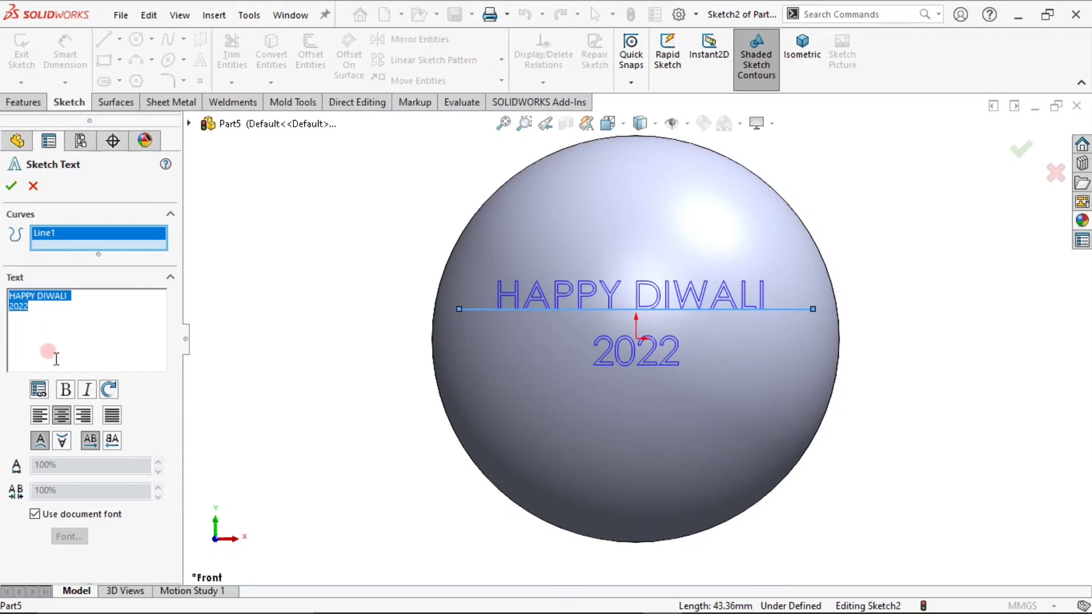
left_click(66, 390)
left_click(86, 391)
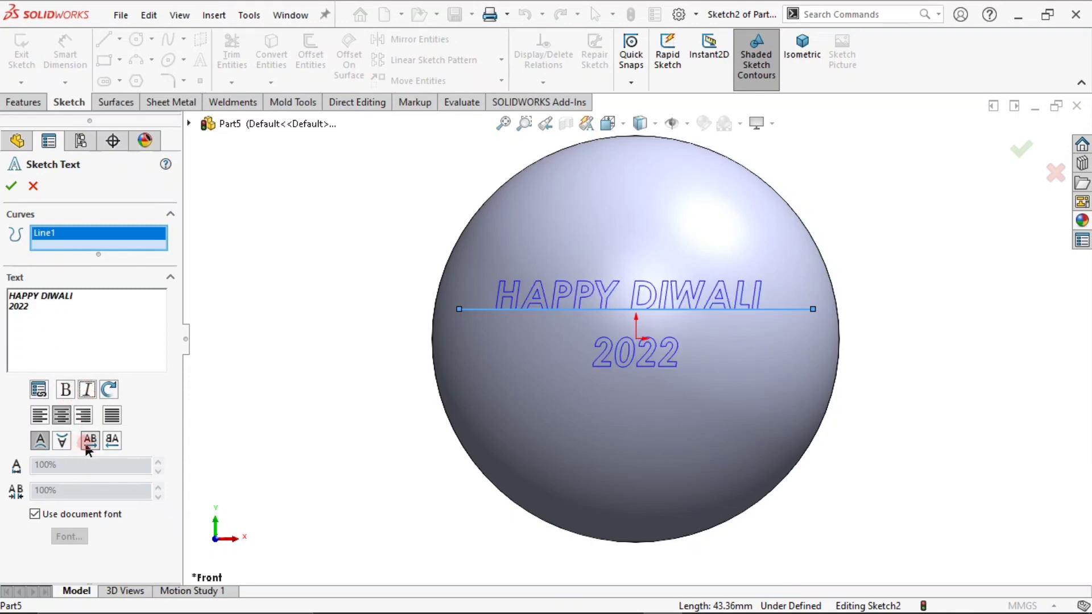
- Set the text font size to 16 points and finish the text
left_click(35, 514)
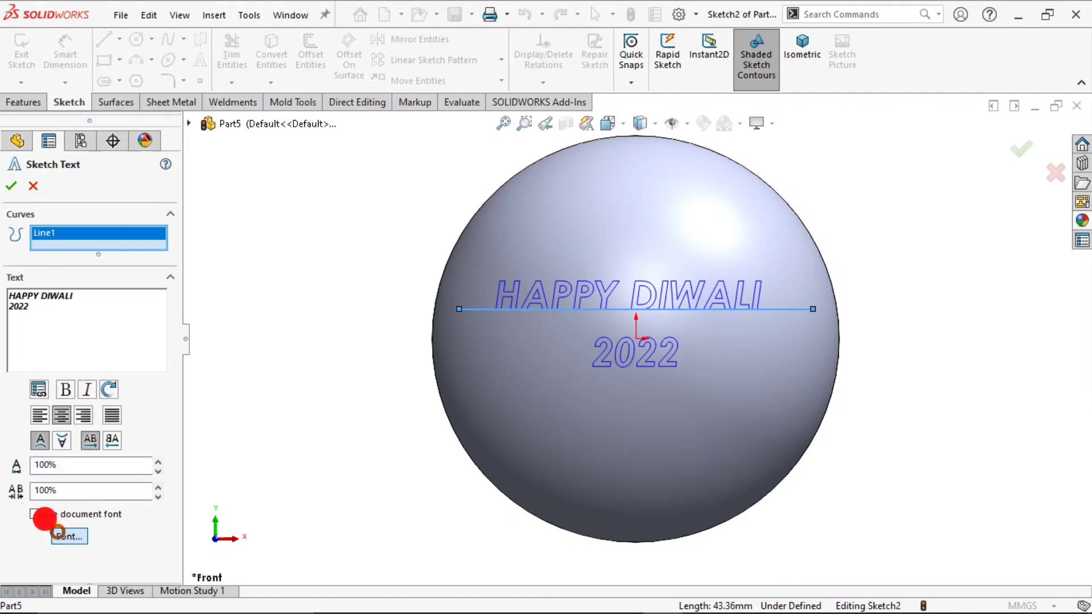
left_click(69, 536)
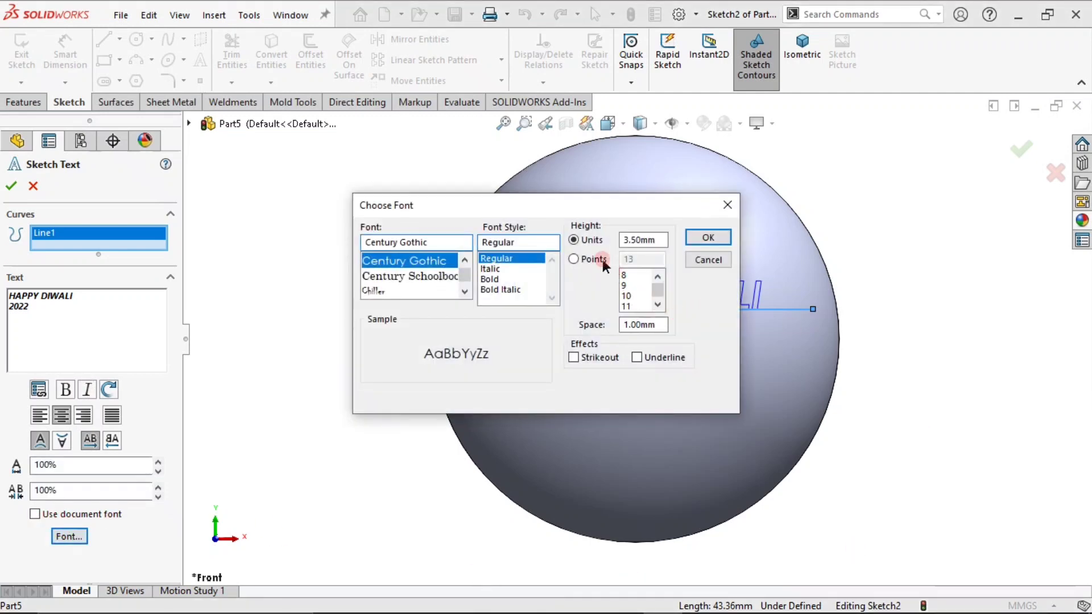
left_click(601, 259)
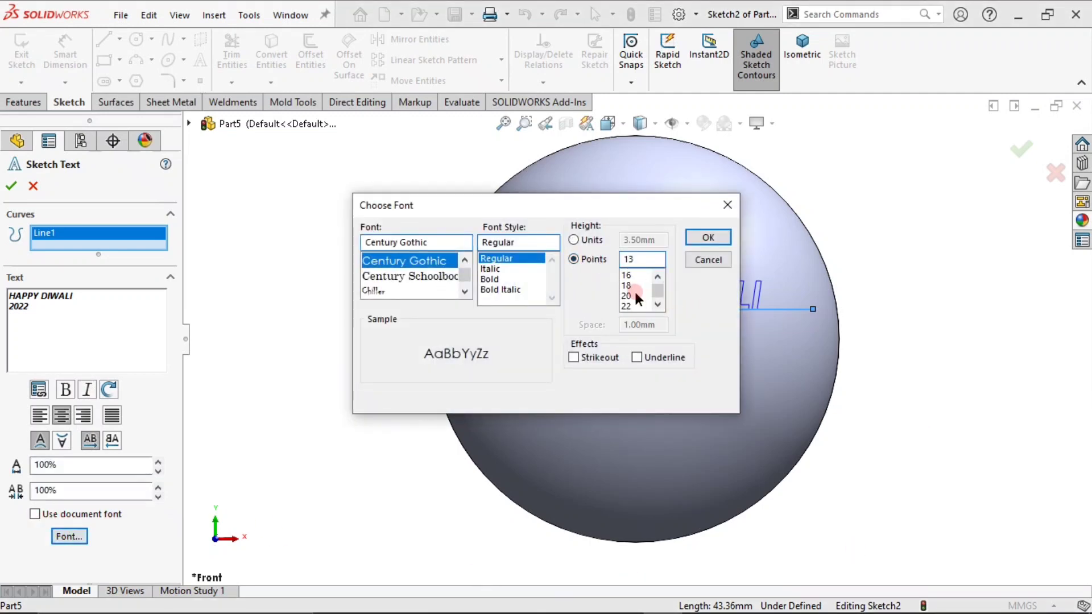
left_click(708, 236)
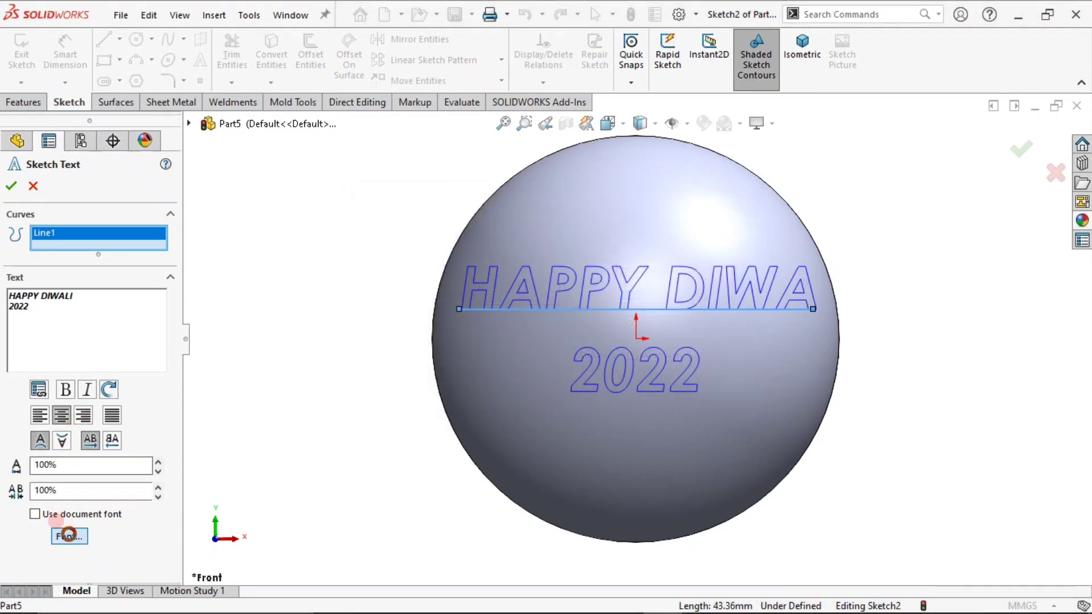
left_click(70, 536)
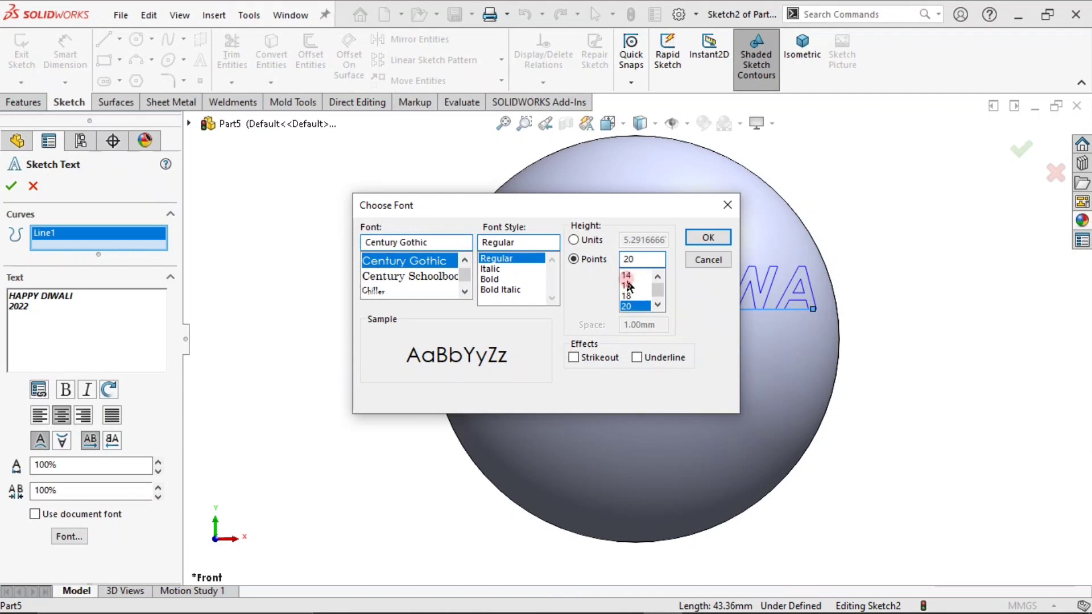
left_click(628, 286)
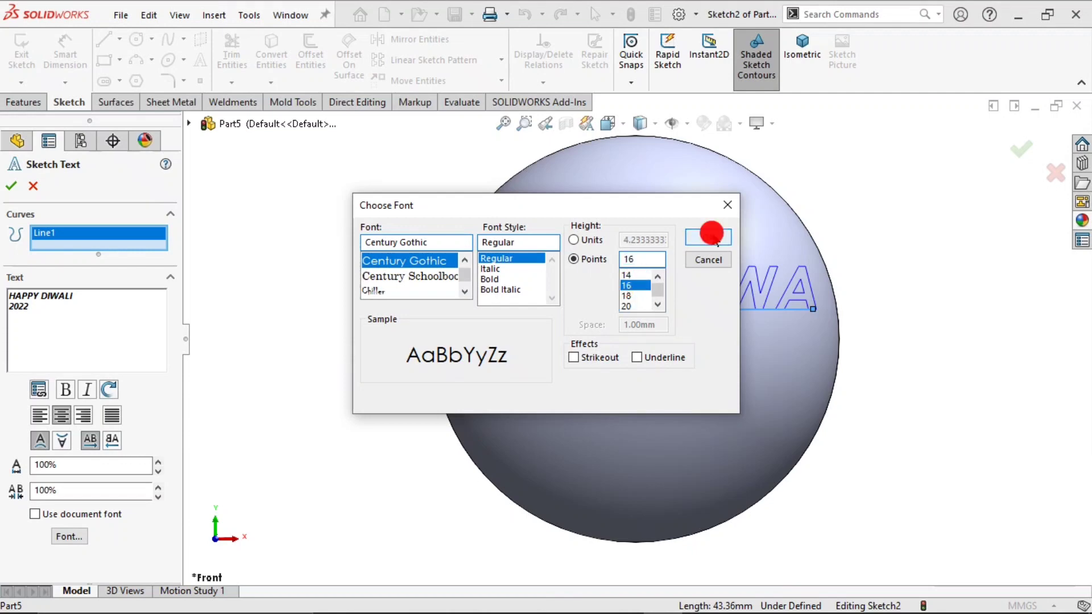
left_click(711, 234)
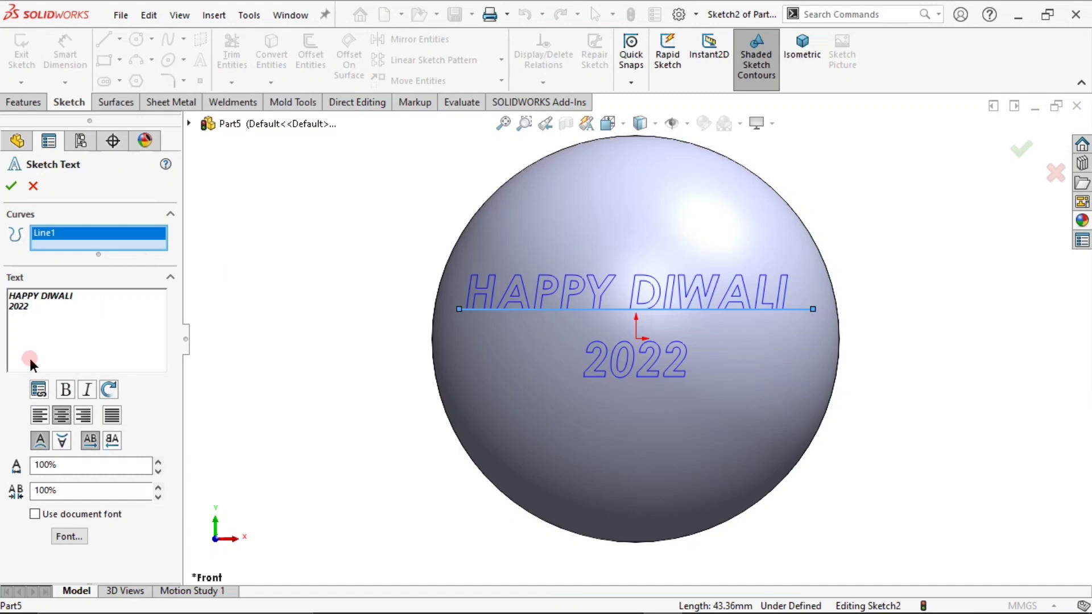
left_click(11, 188)
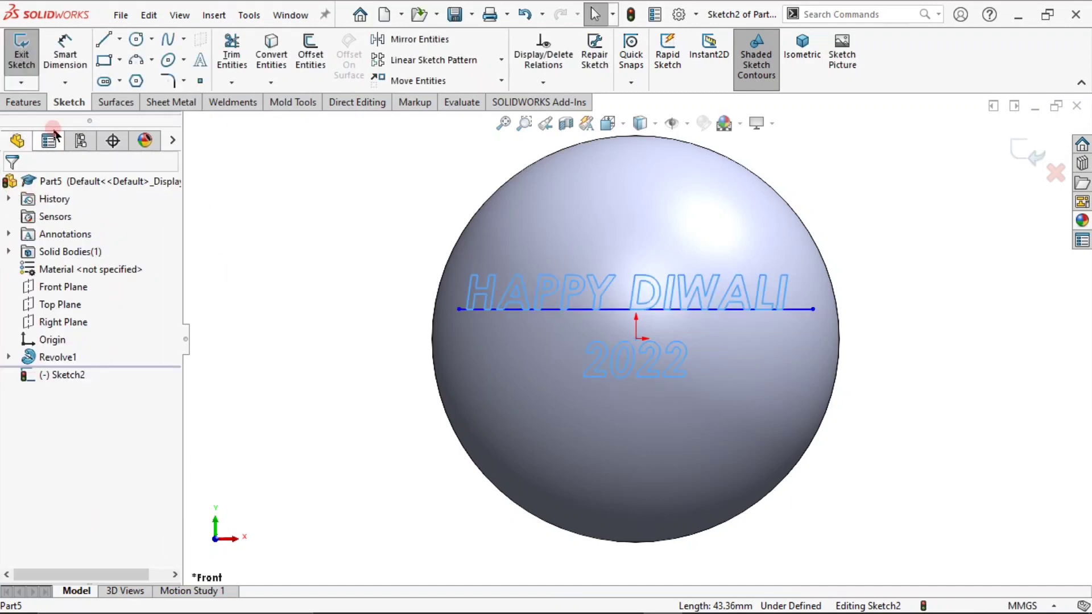
- Try extruding the lettering by picking contours, then cancel the extrusion
left_click(50, 103)
left_click(27, 46)
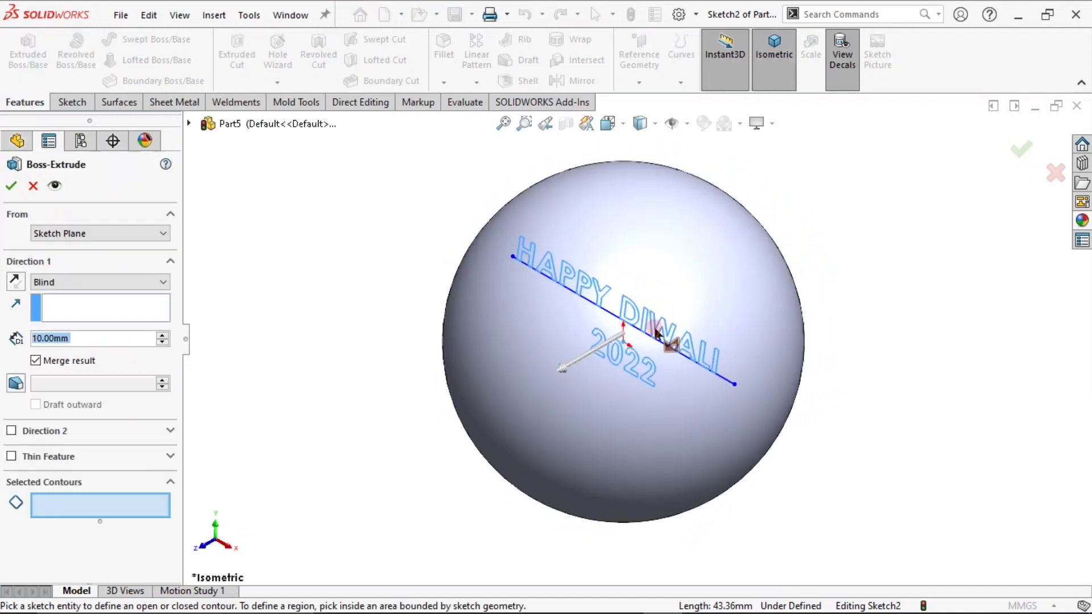
scroll(653, 333, "down", 5)
scroll(654, 332, "down", 3)
left_click(639, 344)
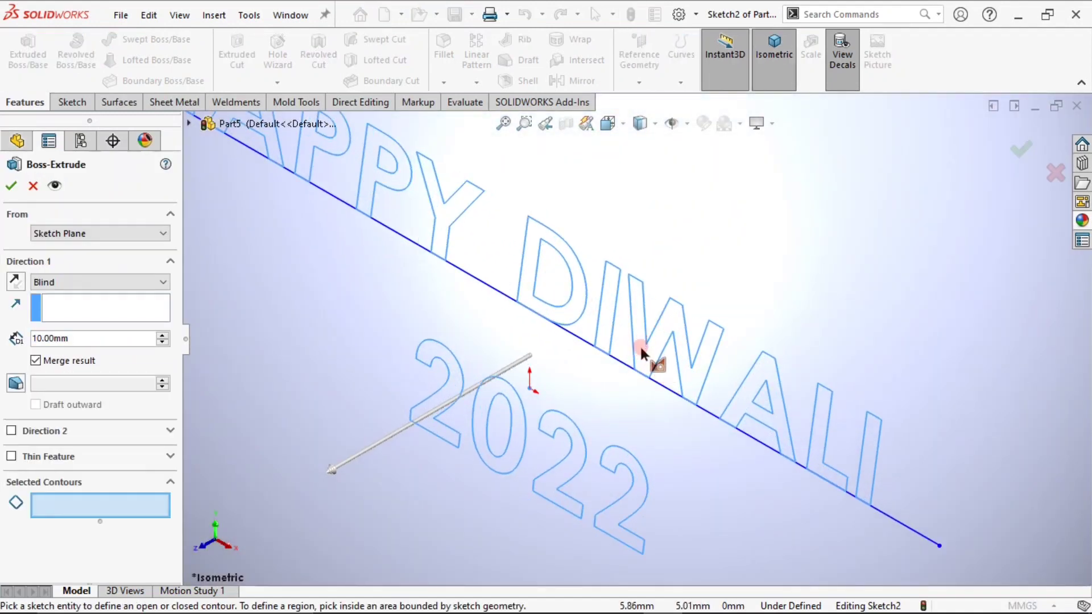
left_click(63, 510)
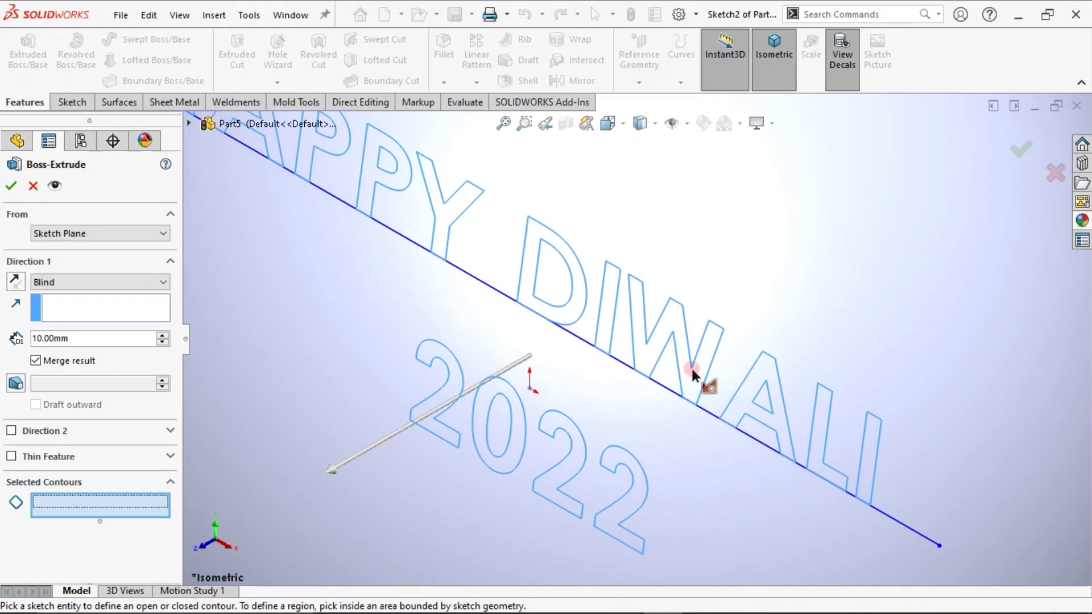
left_click(658, 357)
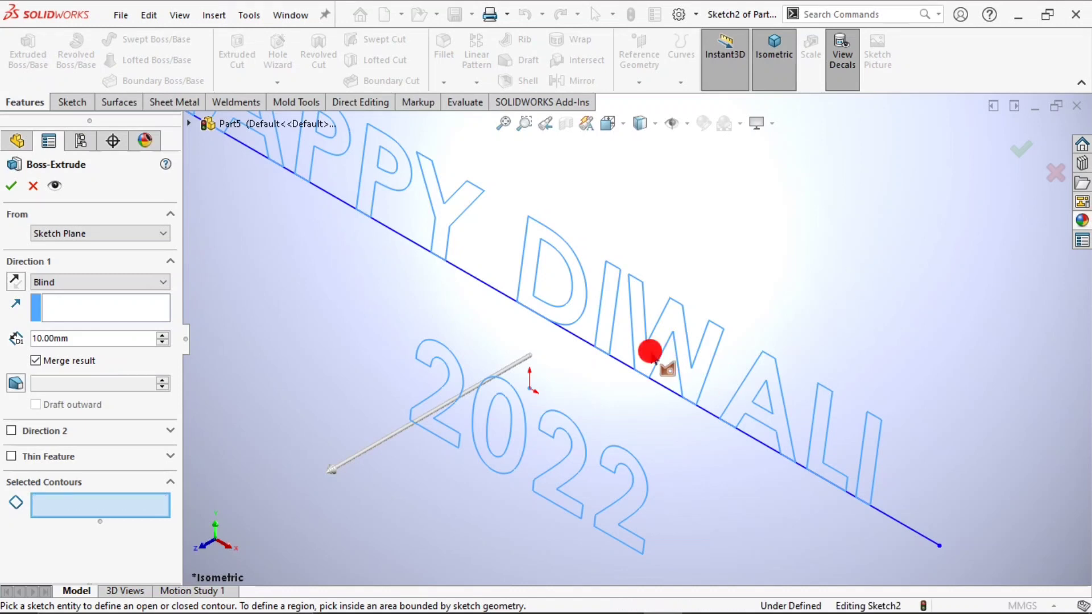
left_click(33, 186)
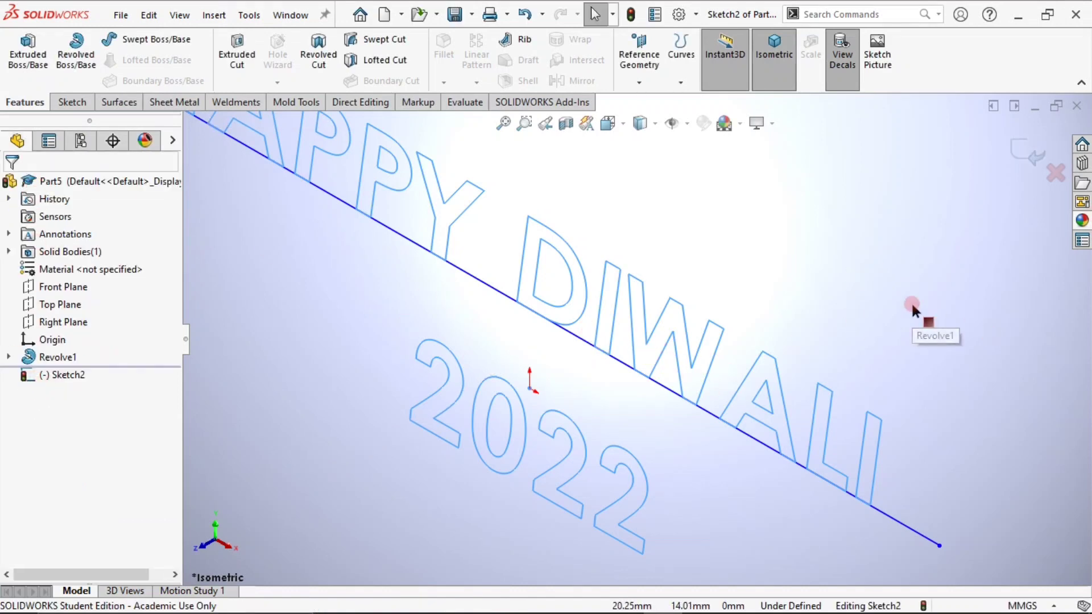
- Convert the text baseline to construction geometry and begin extruding Sketch2
key("ctrl+1")
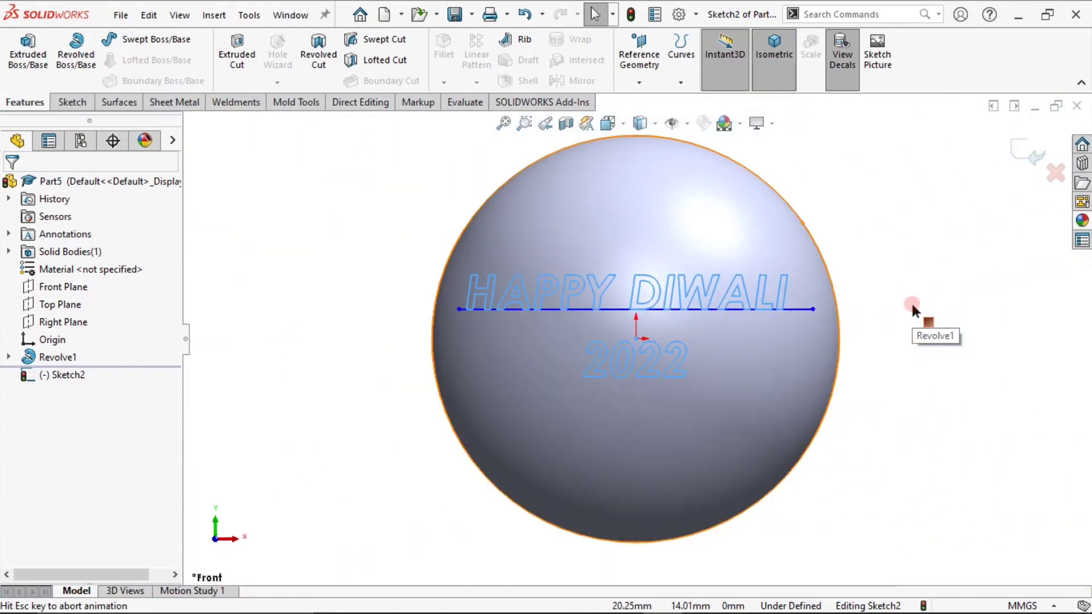
left_click(607, 309)
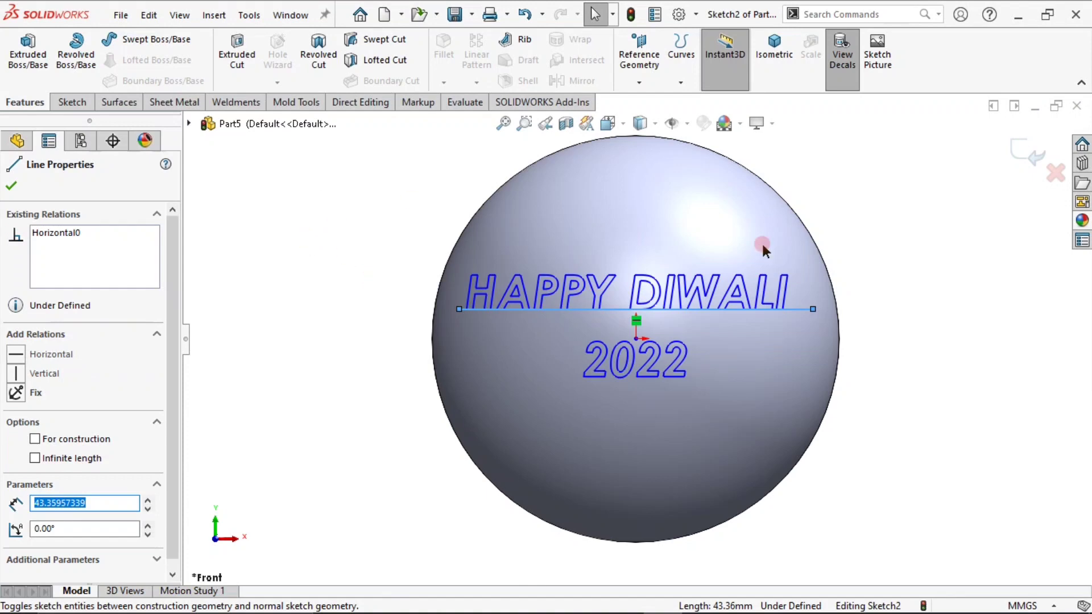
left_click(990, 336)
scroll(777, 296, "up", 3)
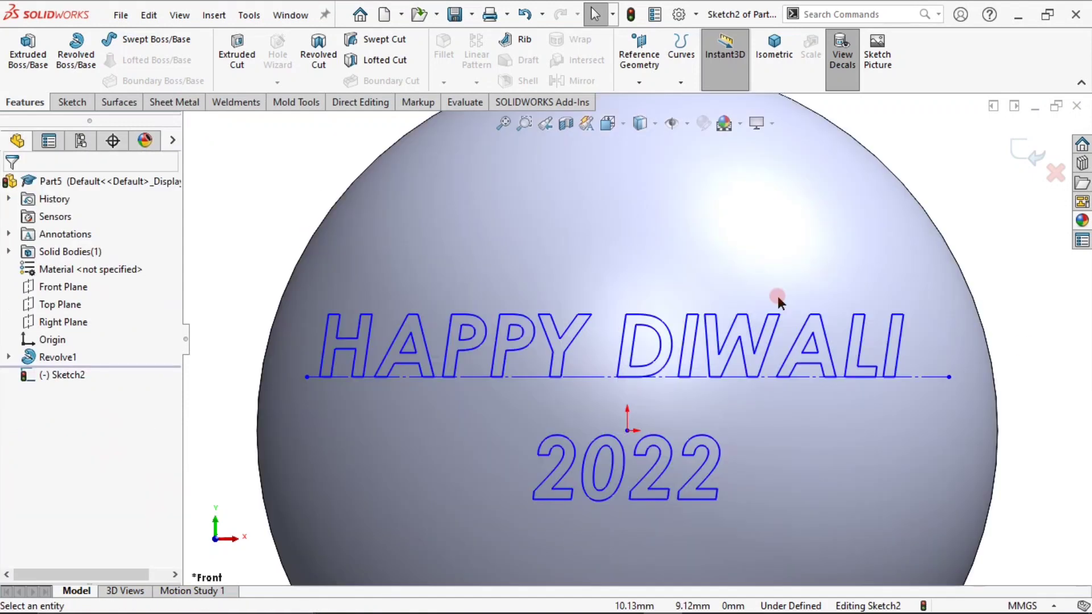
scroll(706, 375, "down", 1)
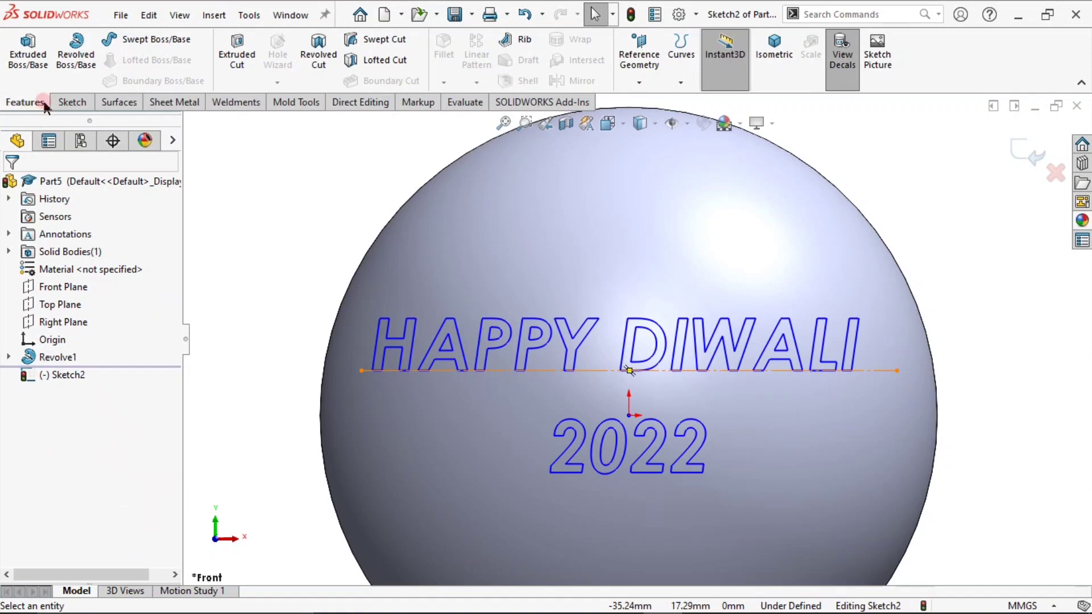
left_click(27, 52)
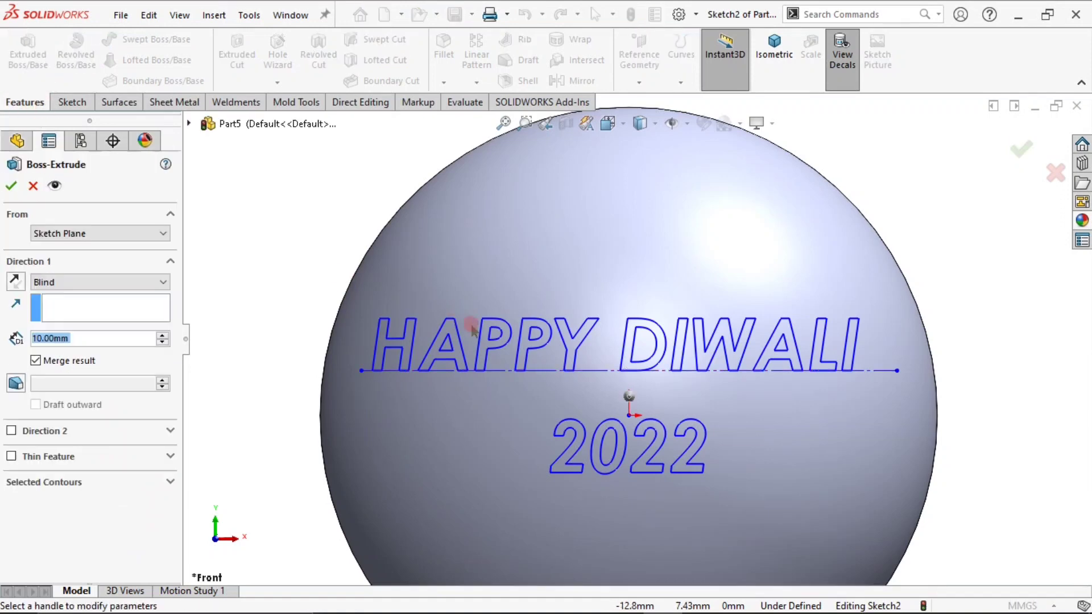
- Extrude the lettering 2 mm, starting from the sphere's face (From: Surface/Face/Plane)
mouse_move(530, 318)
middle_mouse_down()
mouse_move(451, 329)
mouse_move(414, 378)
mouse_move(425, 382)
middle_mouse_up()
left_click(142, 233)
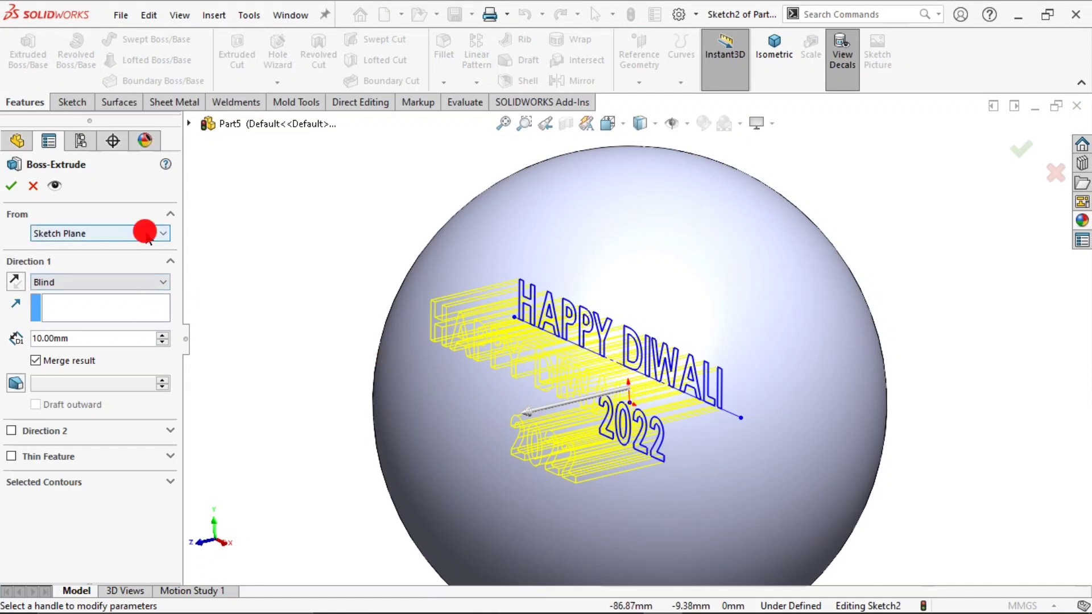
left_click(151, 254)
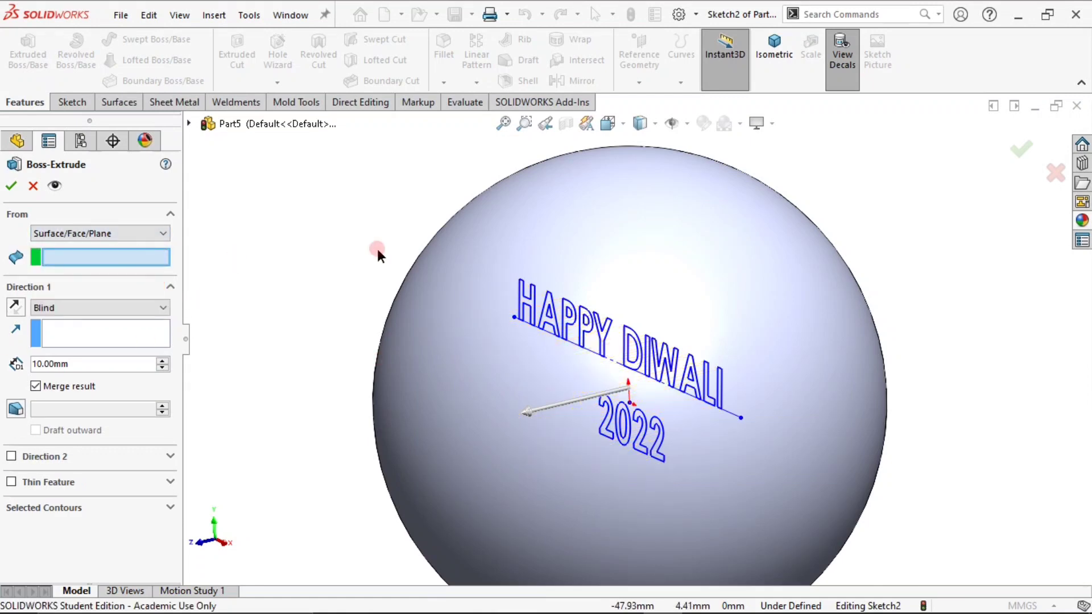
left_click(466, 351)
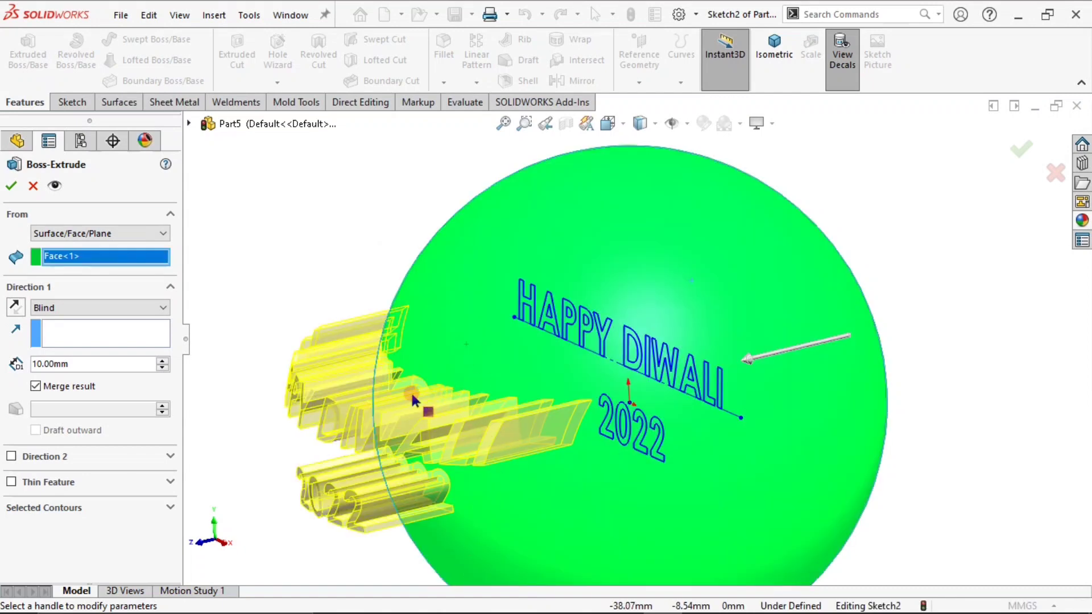
double_click(125, 361)
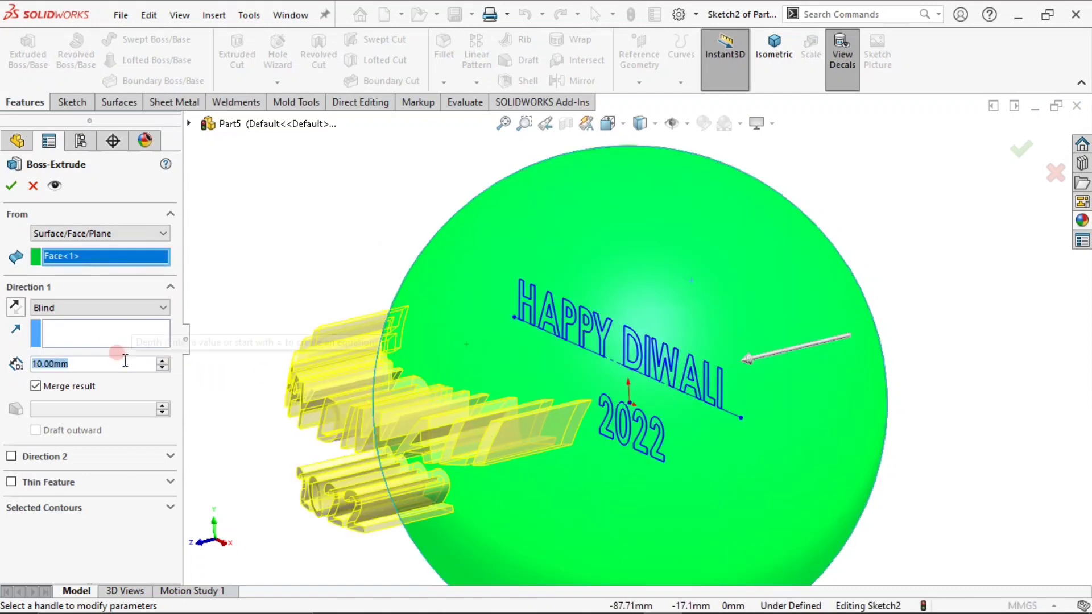
type("2")
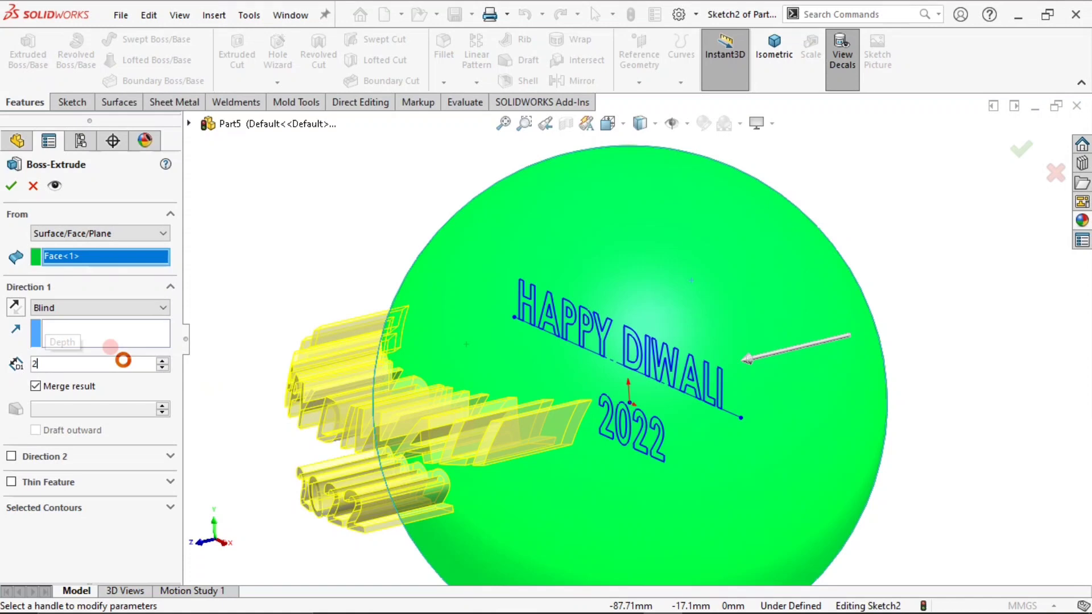
key("Return")
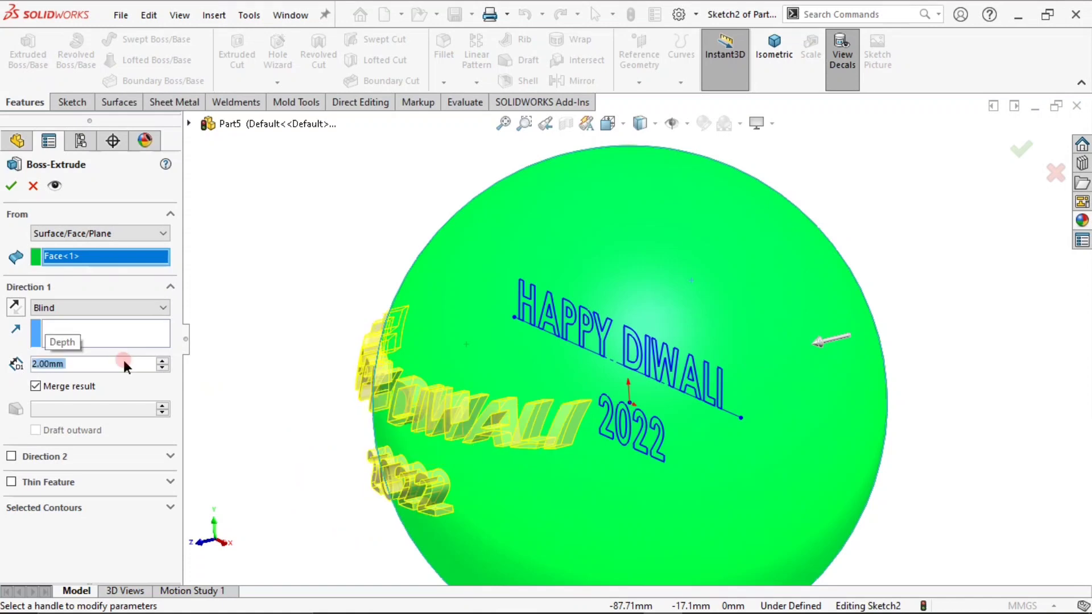
double_click(123, 360)
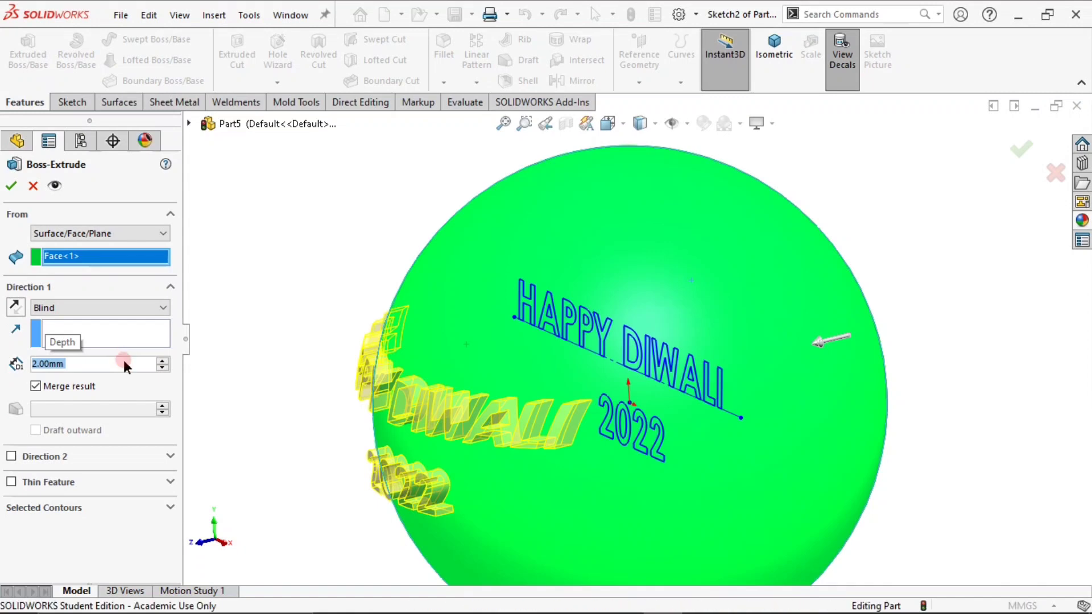
key("Return")
left_click(256, 343)
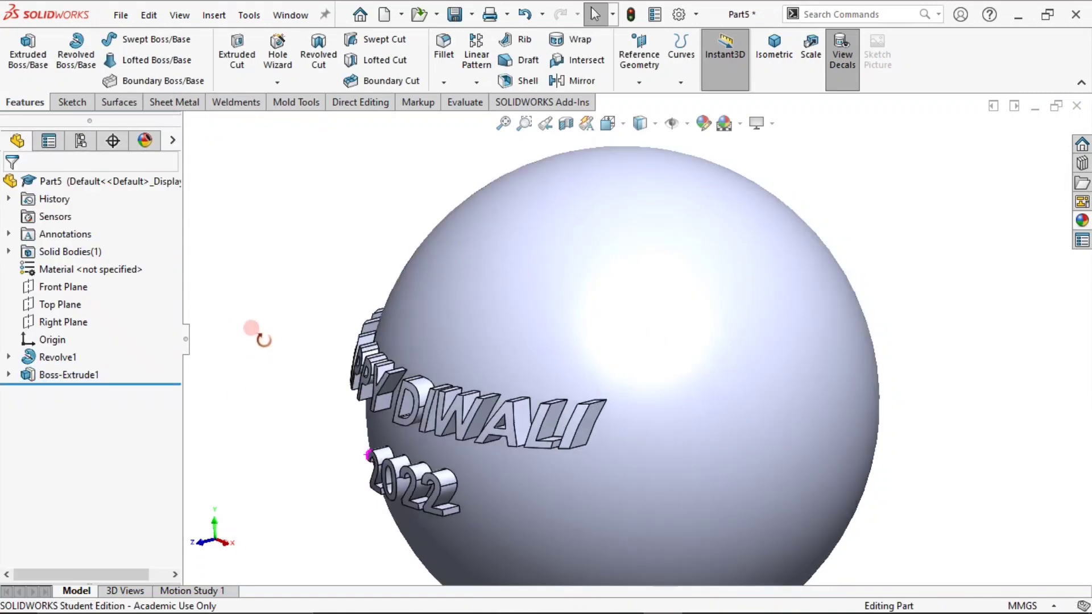
middle_click_drag(256, 335, 358, 285)
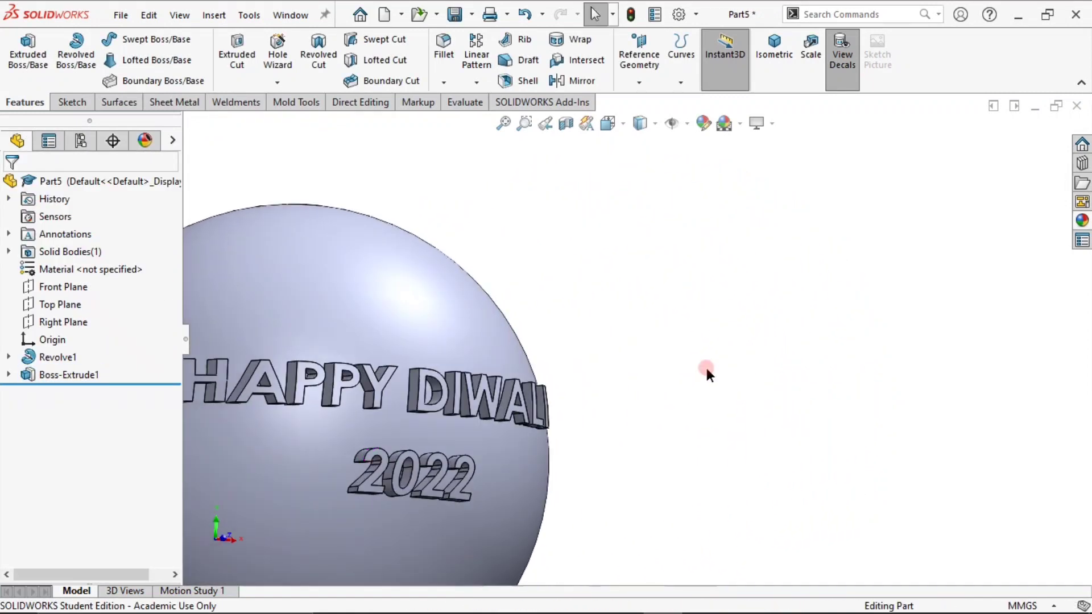
left_click(782, 60)
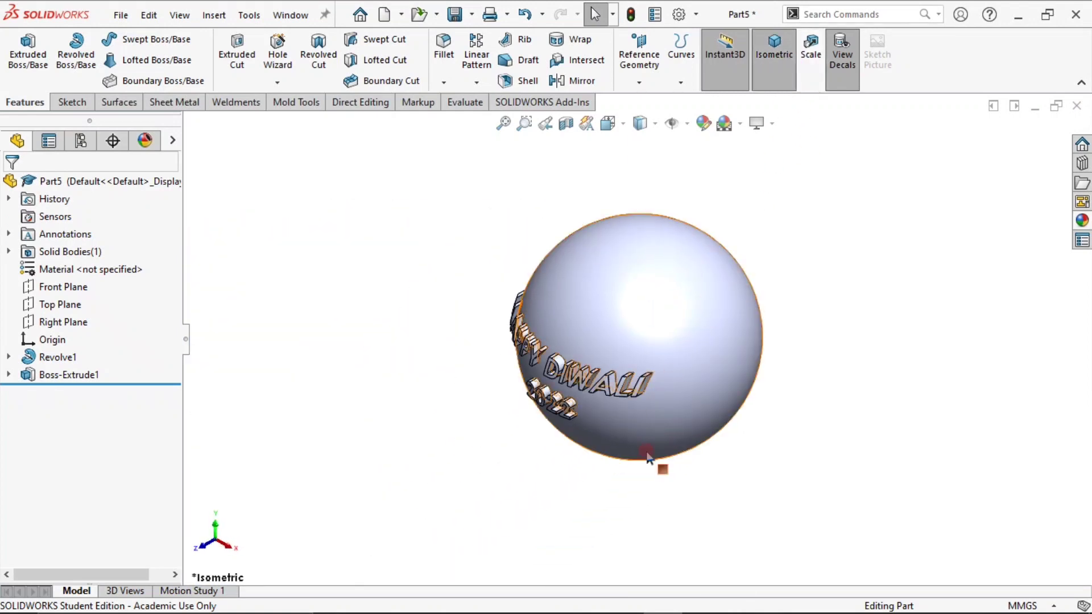
mouse_move(615, 510)
middle_mouse_down()
mouse_move(690, 410)
mouse_move(764, 454)
mouse_move(665, 424)
mouse_move(637, 444)
mouse_move(658, 444)
middle_mouse_up()
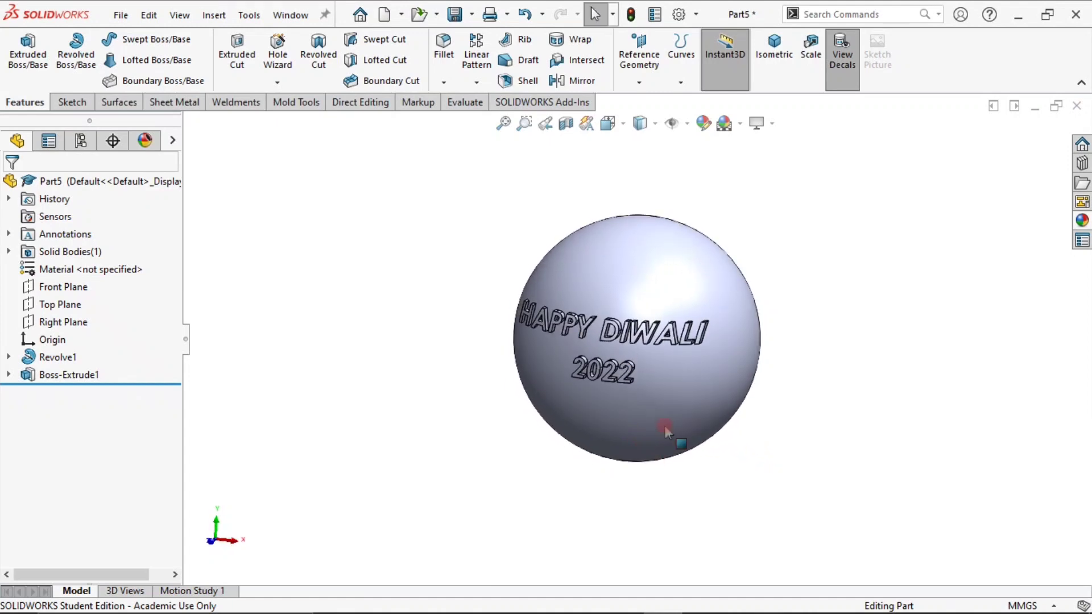
scroll(629, 364, "down", 3)
scroll(628, 363, "down", 2)
mouse_move(628, 362)
middle_mouse_down()
mouse_move(646, 385)
mouse_move(616, 414)
mouse_move(660, 417)
mouse_move(731, 361)
mouse_move(755, 384)
mouse_move(711, 424)
middle_mouse_up()
- Apply candy apple red paint to the lettering feature Boss-Extrude1
left_click(1083, 220)
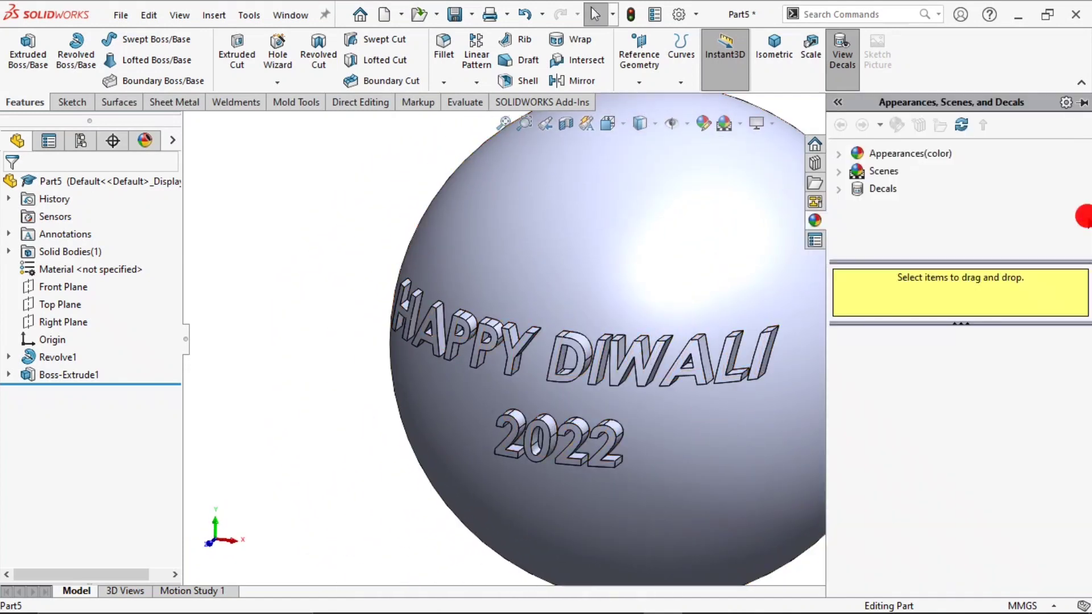
left_click(839, 155)
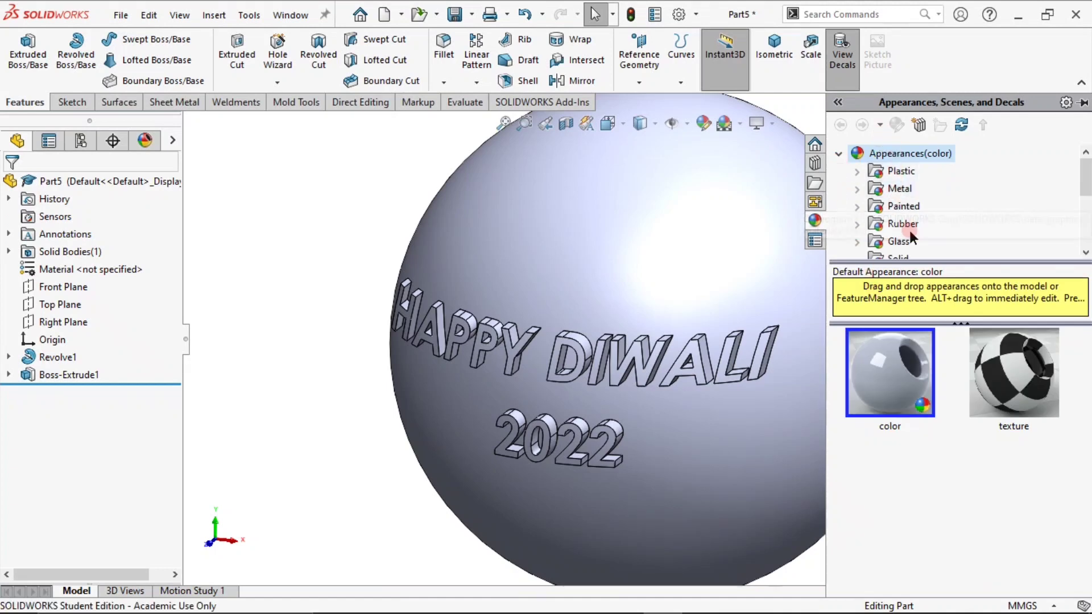
left_click(895, 207)
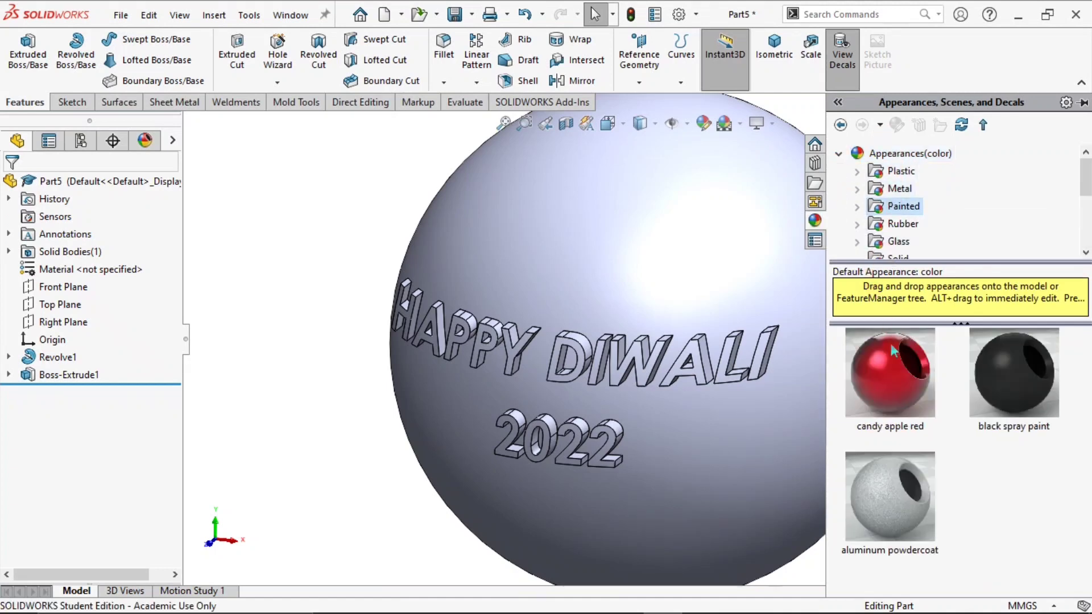
left_click_drag(892, 349, 703, 372)
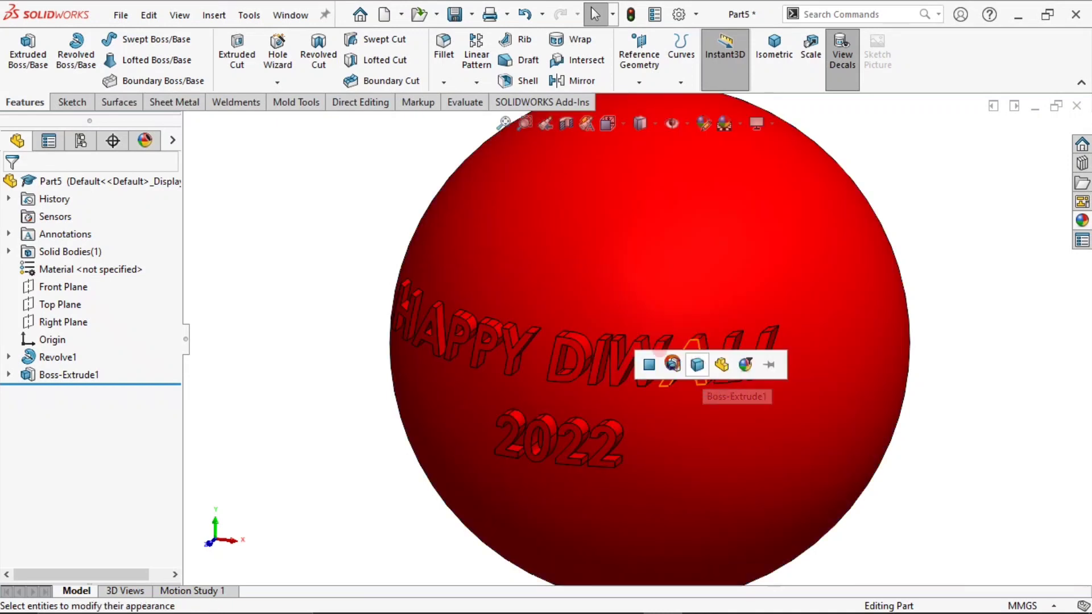
left_click(671, 363)
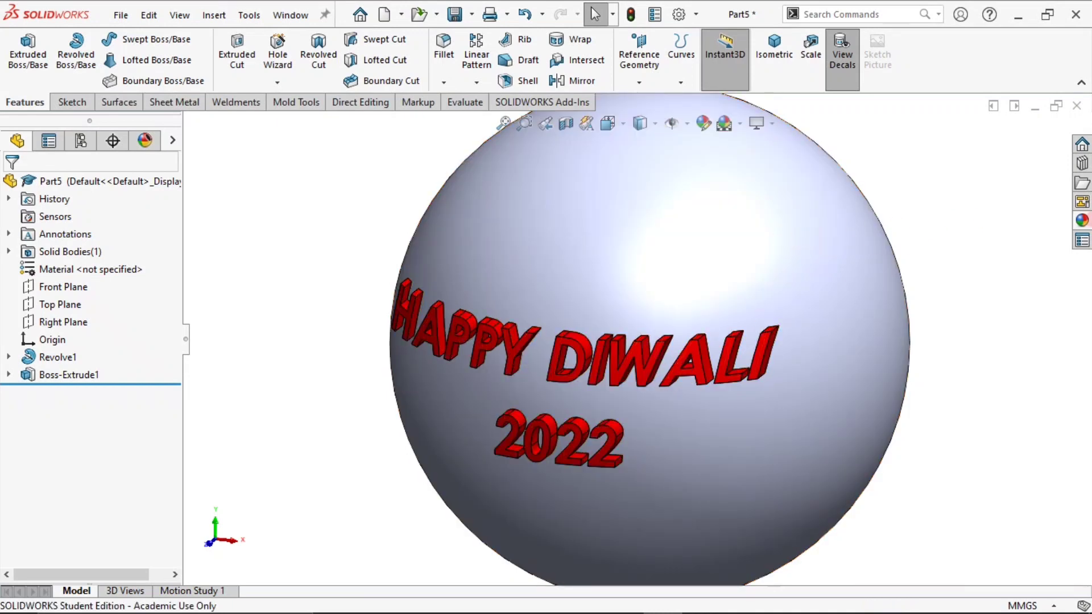
- Apply polished gold metal to the sphere body Revolve1 and fit it in view
left_click(1080, 219)
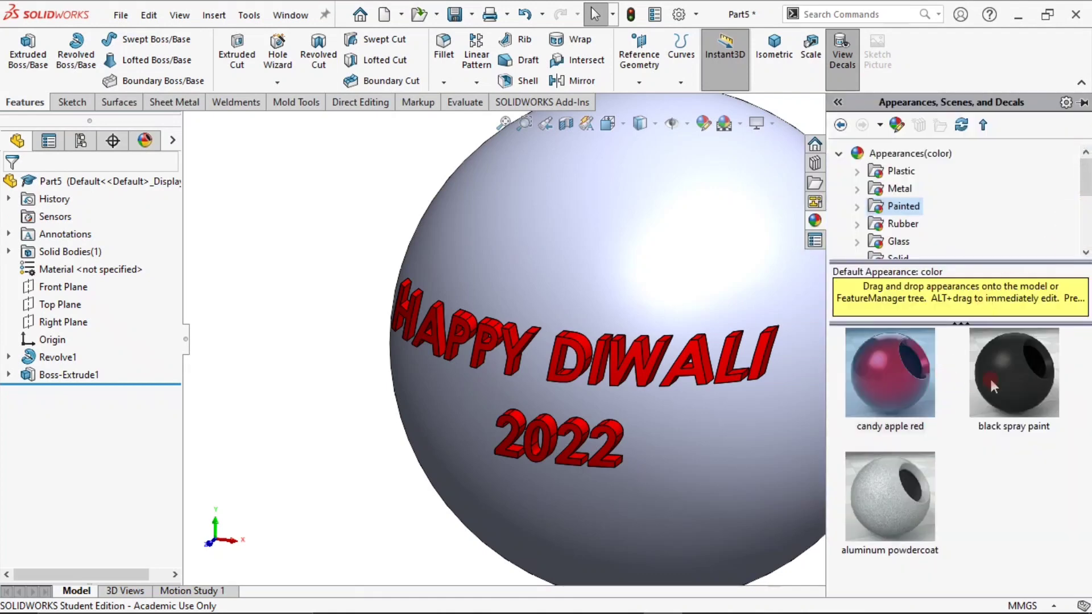
left_click(904, 191)
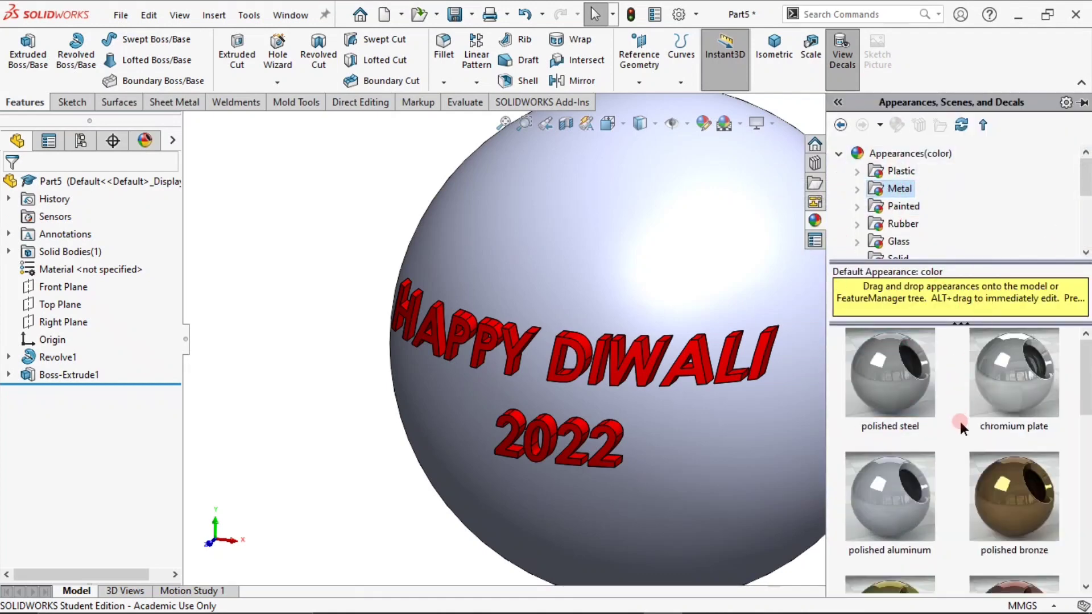
scroll(963, 442, "down", 2)
scroll(964, 441, "down", 3)
left_click_drag(1014, 499, 688, 228)
left_click(690, 223)
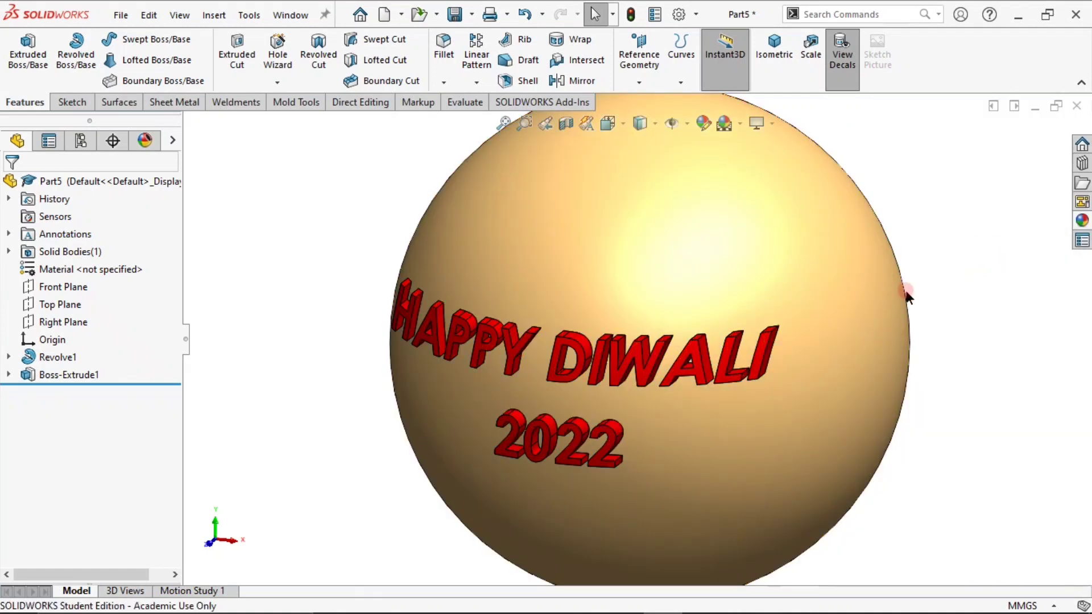
key("f")
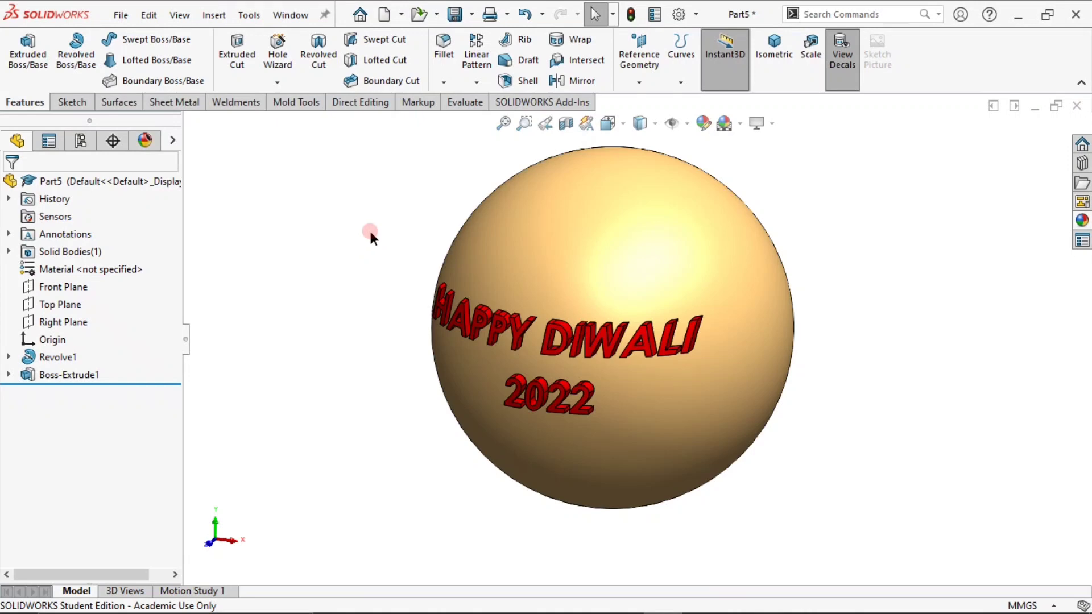
mouse_move(546, 251)
middle_mouse_down()
mouse_move(602, 262)
mouse_move(637, 238)
mouse_move(606, 224)
mouse_move(653, 227)
mouse_move(510, 329)
mouse_move(535, 352)
mouse_move(560, 364)
mouse_move(635, 297)
middle_mouse_up()
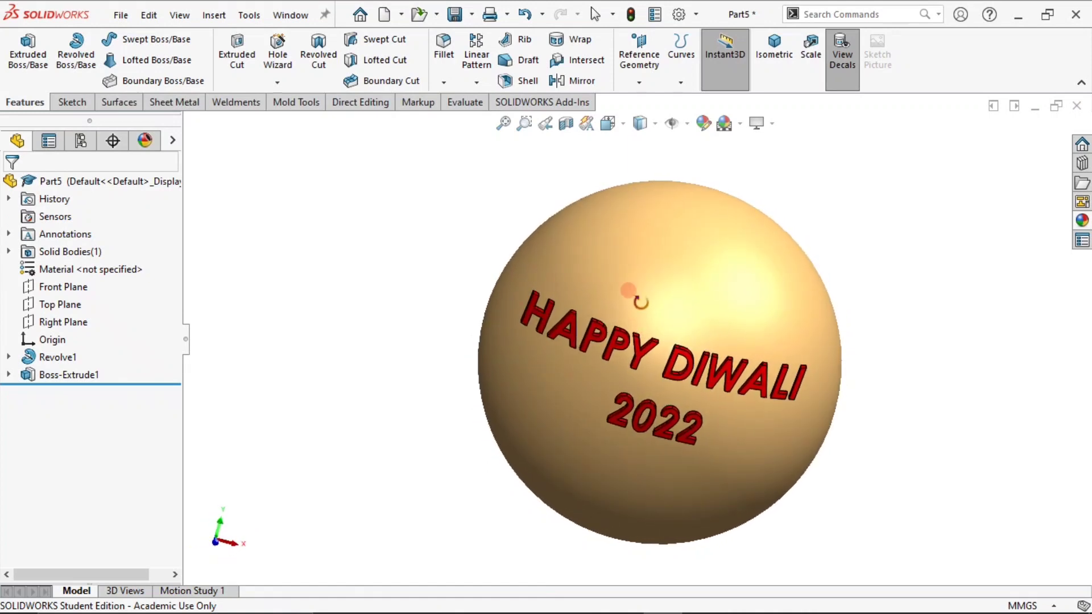
left_click(789, 39)
scroll(567, 372, "down", 3)
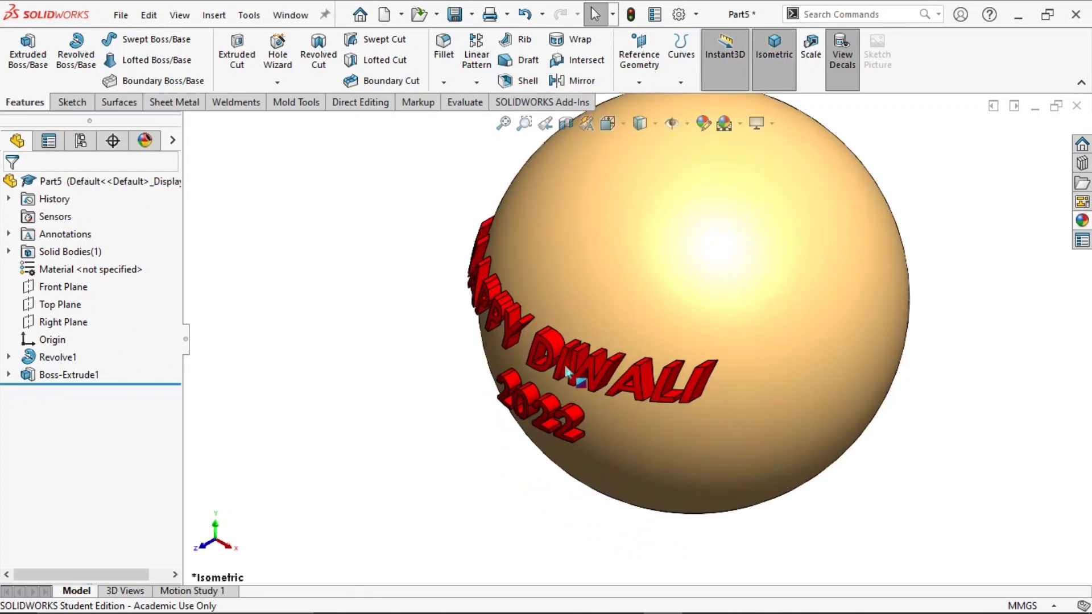
mouse_move(568, 373)
middle_mouse_down()
mouse_move(616, 341)
mouse_move(629, 366)
middle_mouse_up()
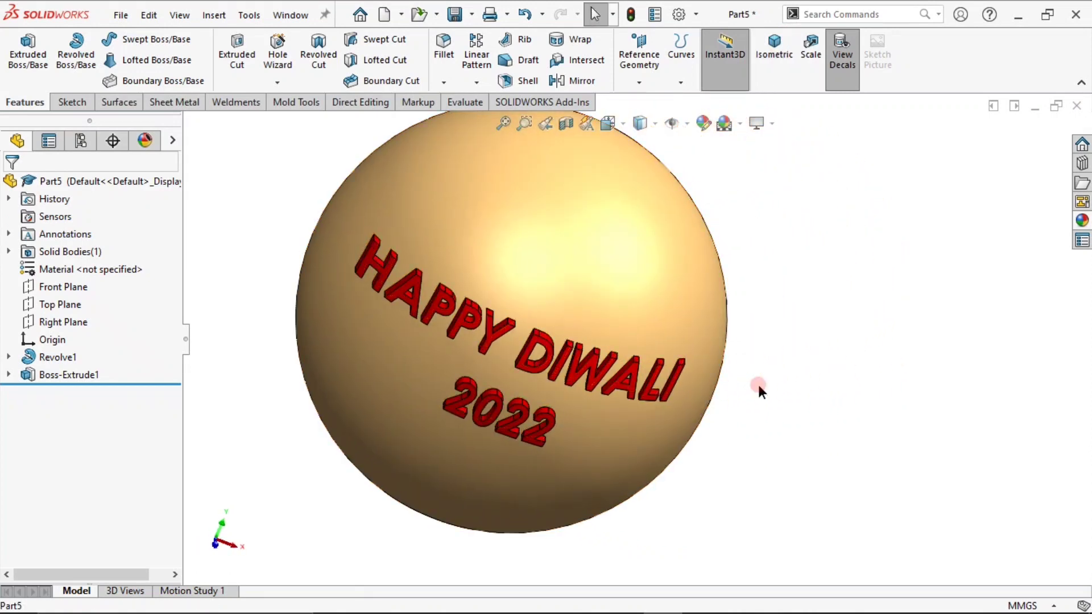
scroll(772, 360, "up", 2)
scroll(309, 274, "down", 2)
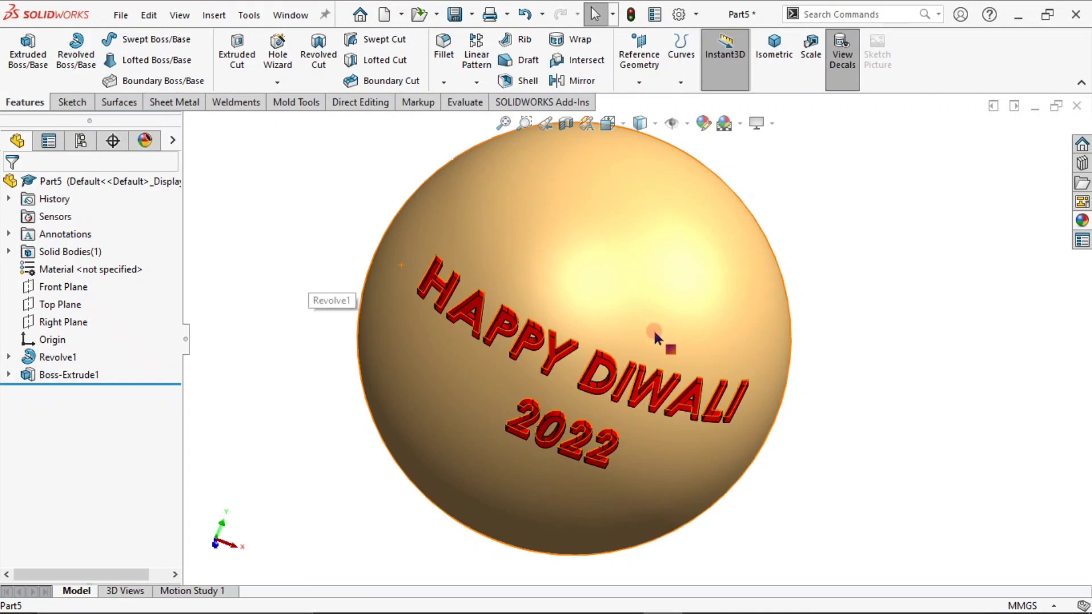